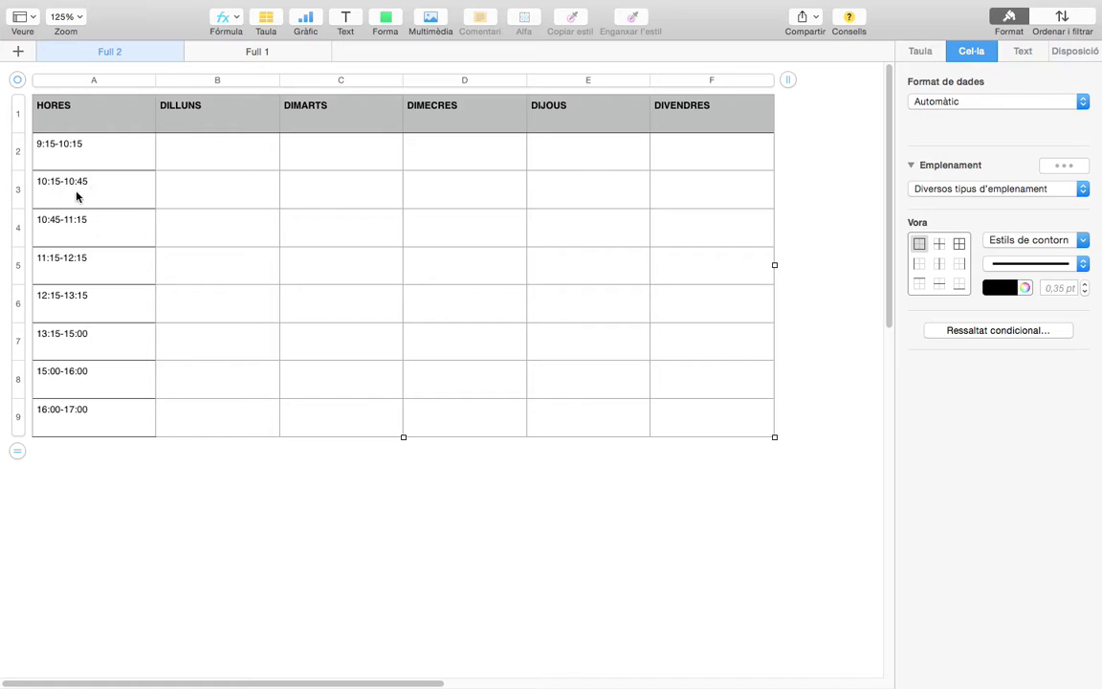
Merge the DILLUNS to DIVENDRES cells in the 10:45-11:15 row.
click(81, 235)
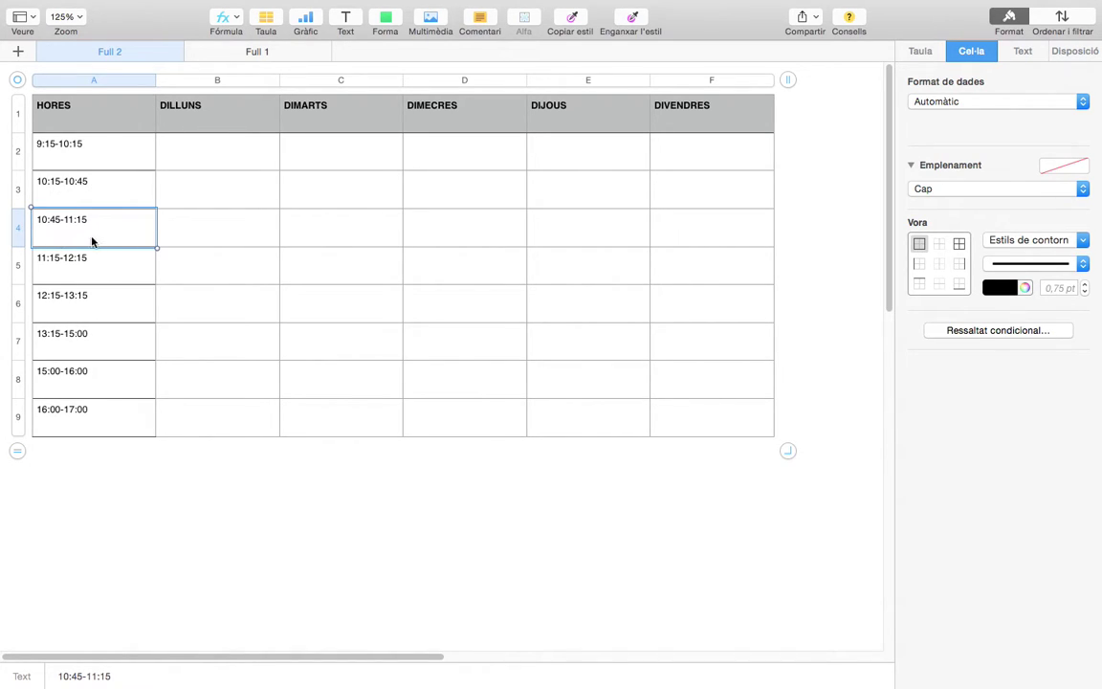
drag(195, 234, 674, 237)
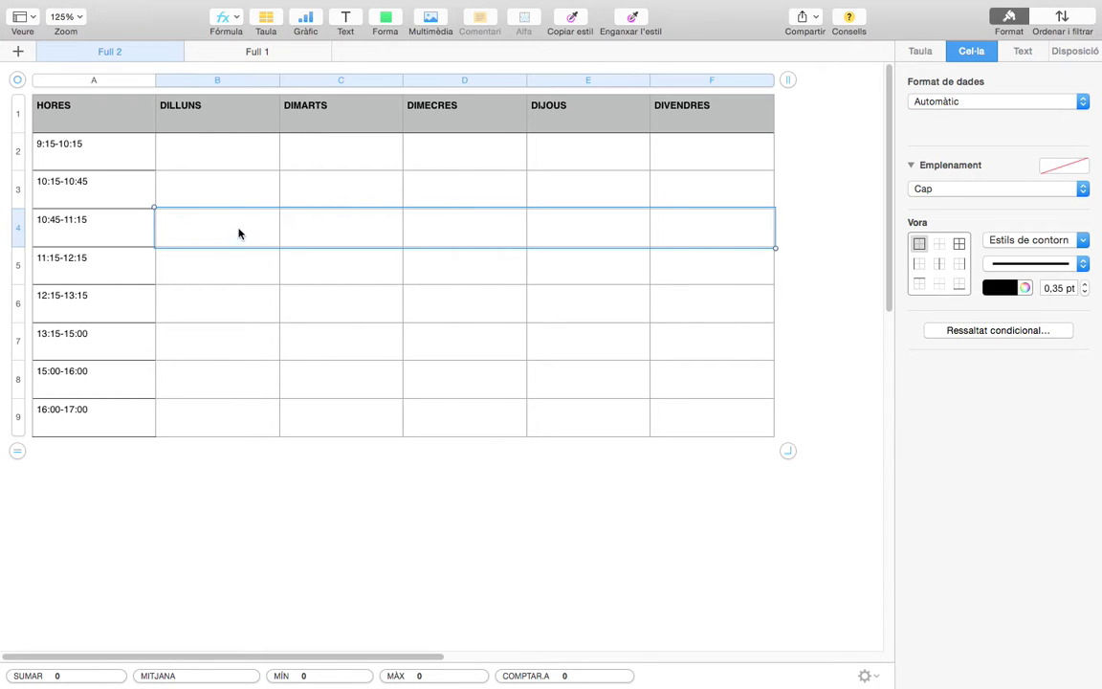
right_click(468, 226)
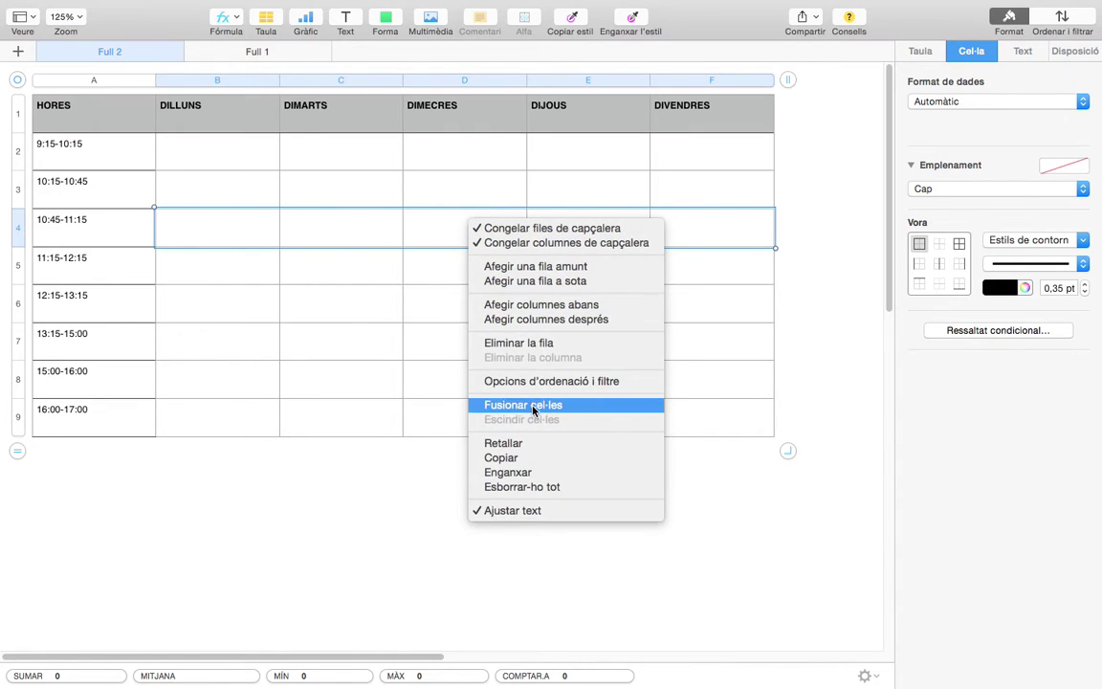
click(611, 406)
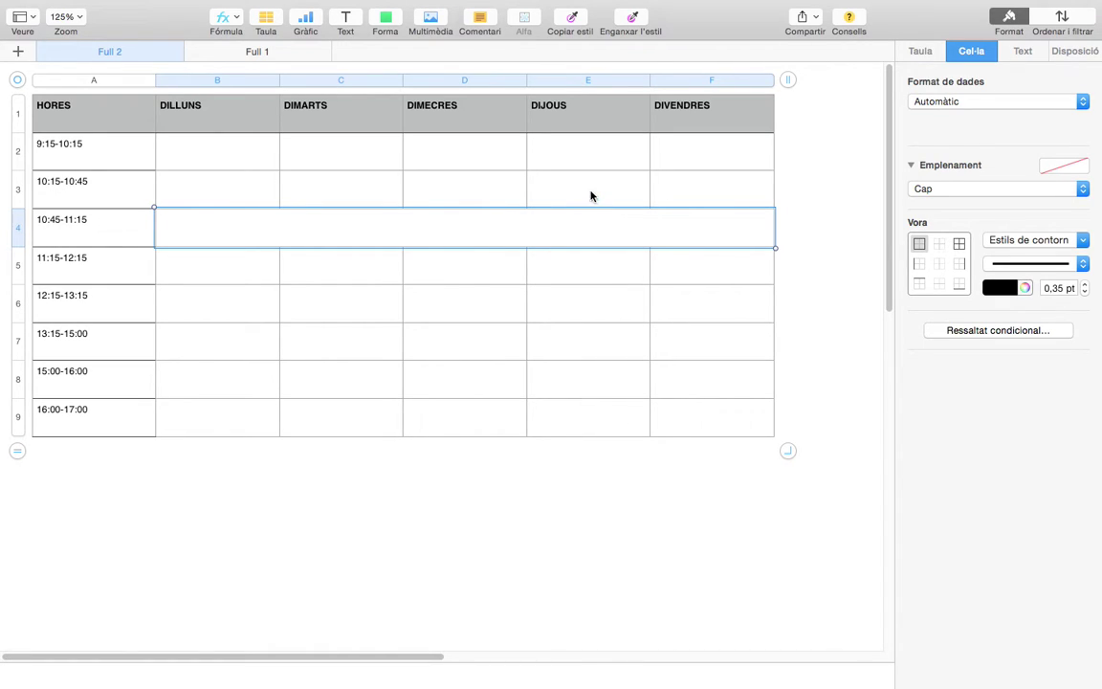
Split the merged cell of the 10:45-11:15 row back into separate day cells.
click(318, 275)
click(332, 233)
click(340, 271)
click(354, 232)
right_click(342, 229)
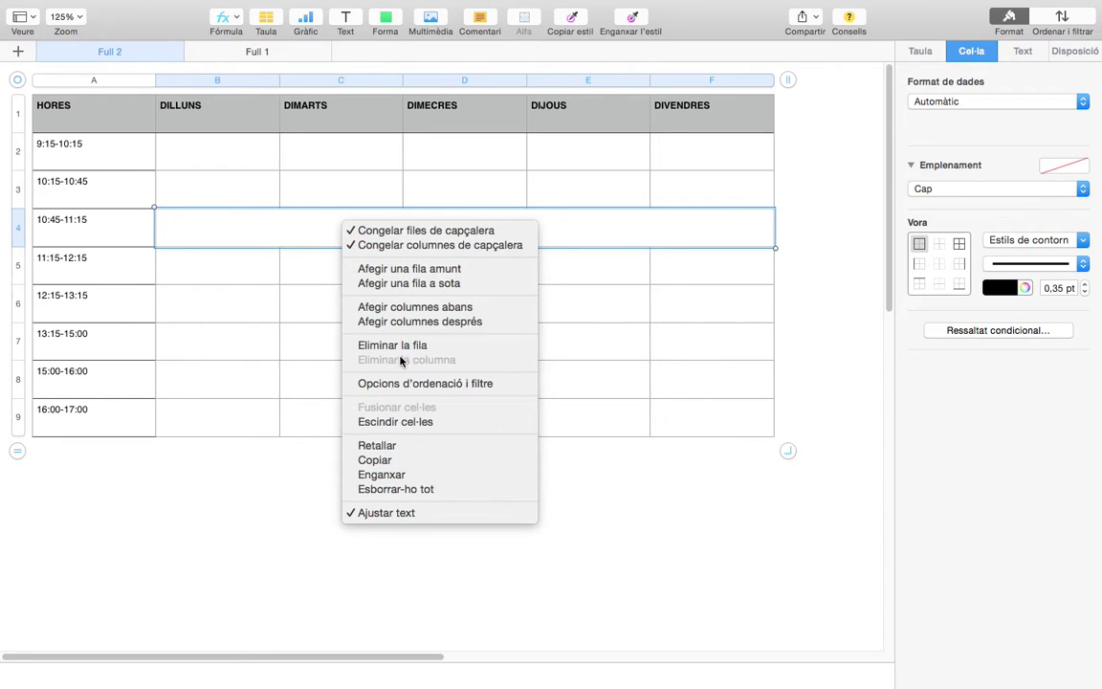
click(413, 422)
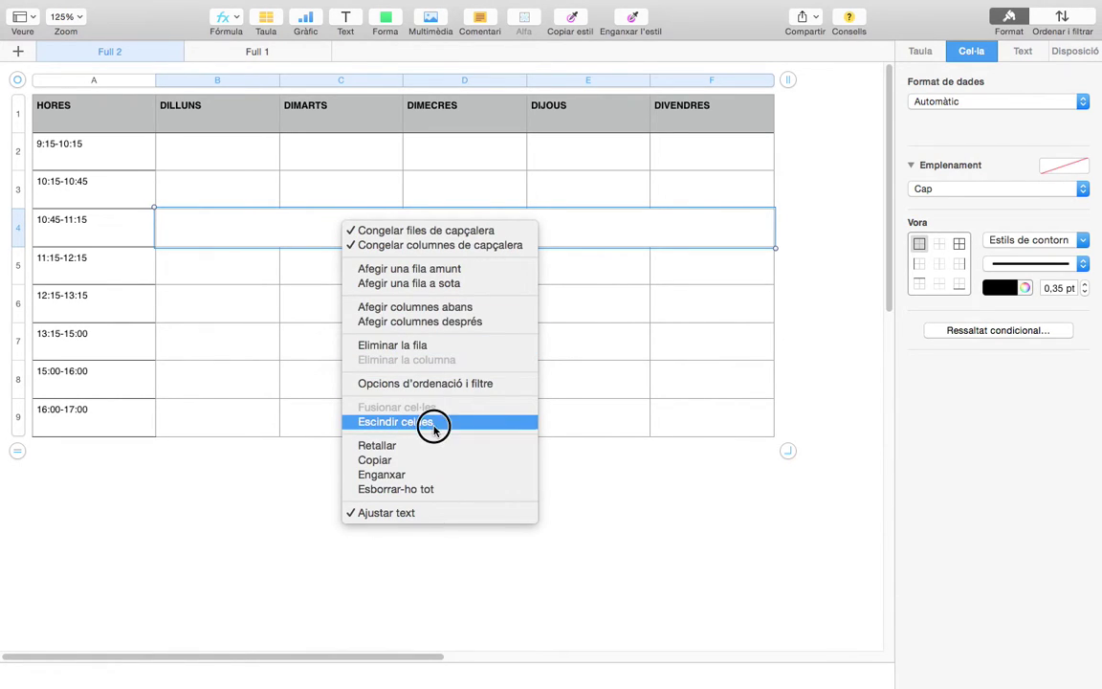
Merge the five weekday cells of the 10:45-11:15 row into one cell again.
click(268, 235)
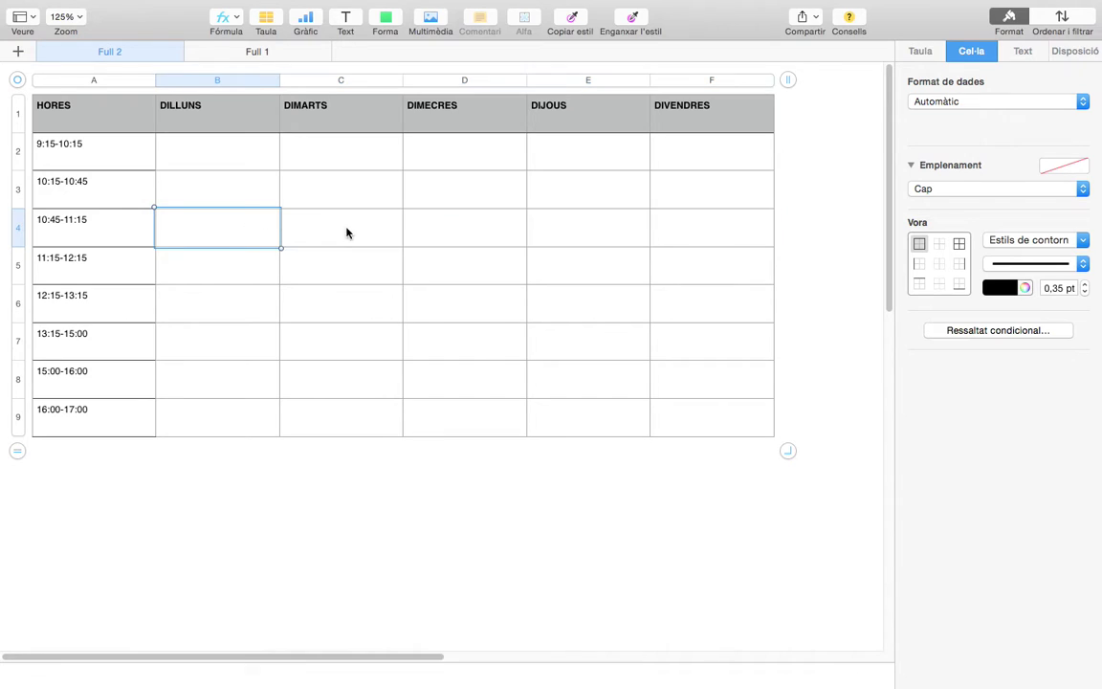
click(366, 231)
click(450, 227)
click(611, 230)
click(694, 228)
drag(197, 233, 708, 233)
right_click(562, 236)
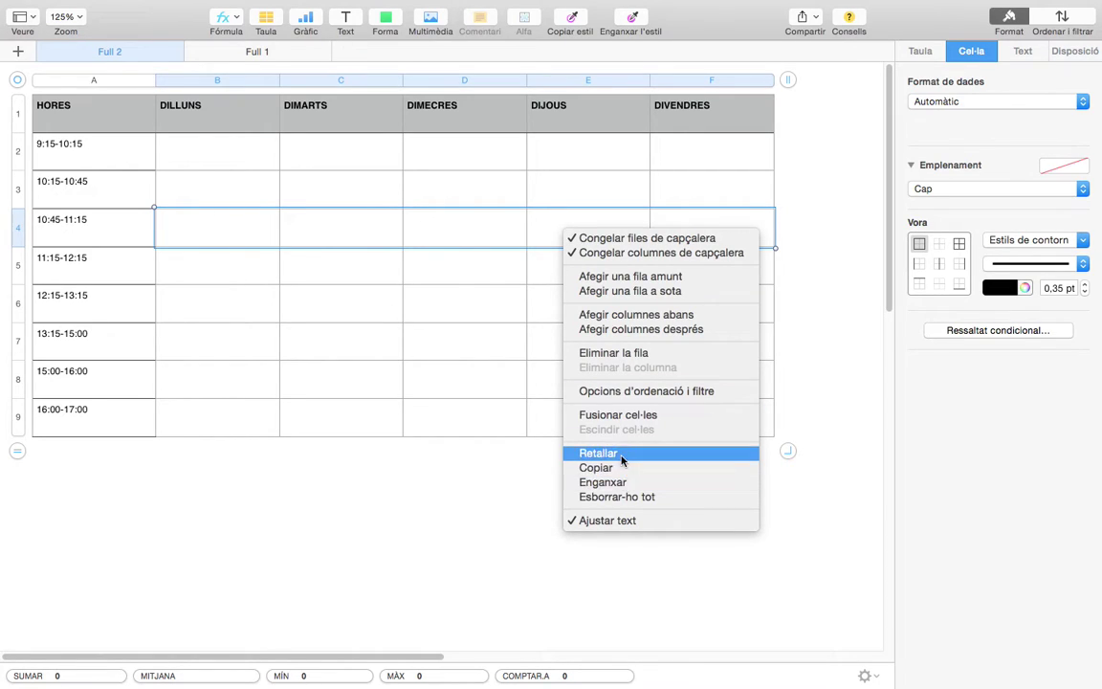
click(626, 414)
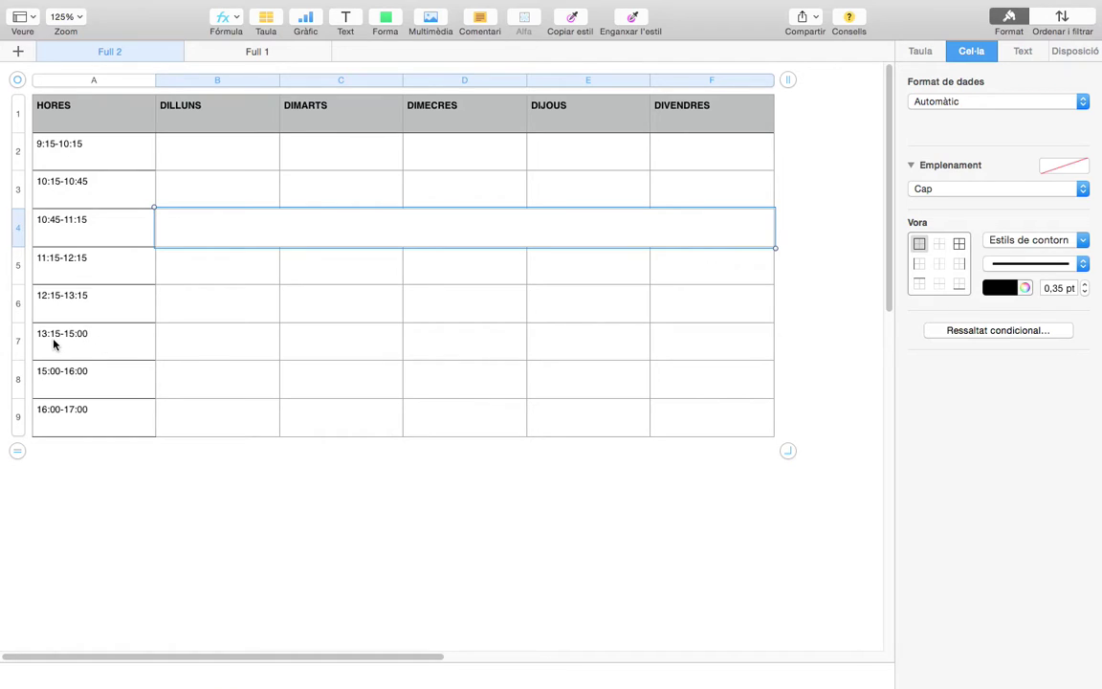
Merge the DILLUNS to DIVENDRES cells in the 13:15-15:00 row into a single cell.
drag(211, 347, 677, 352)
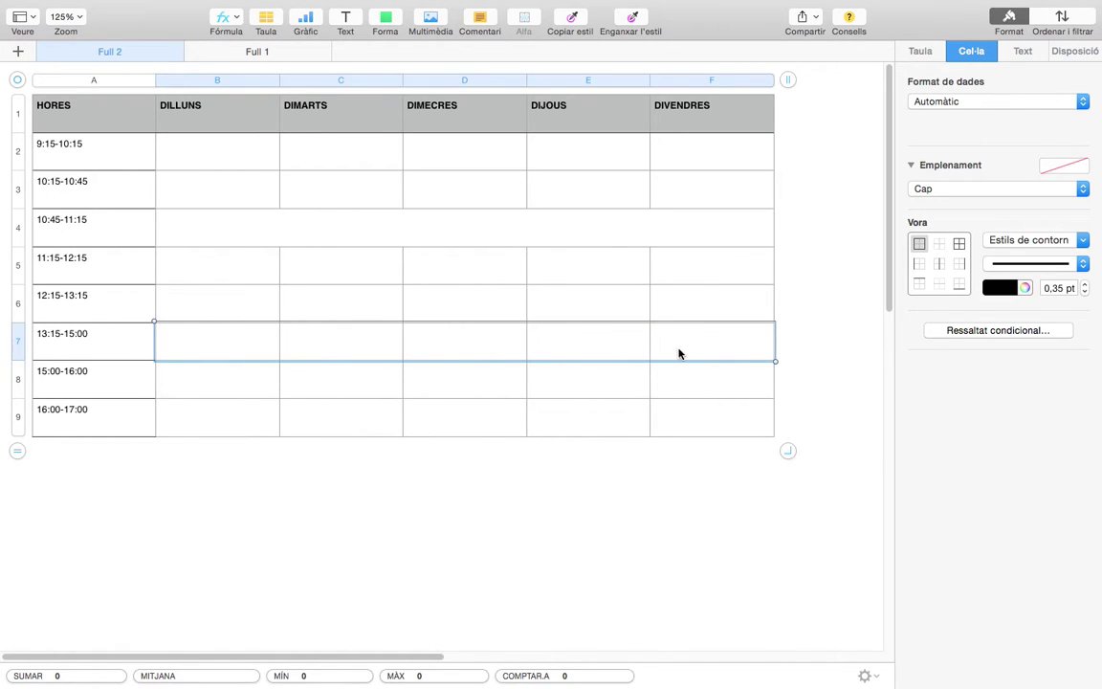
right_click(238, 341)
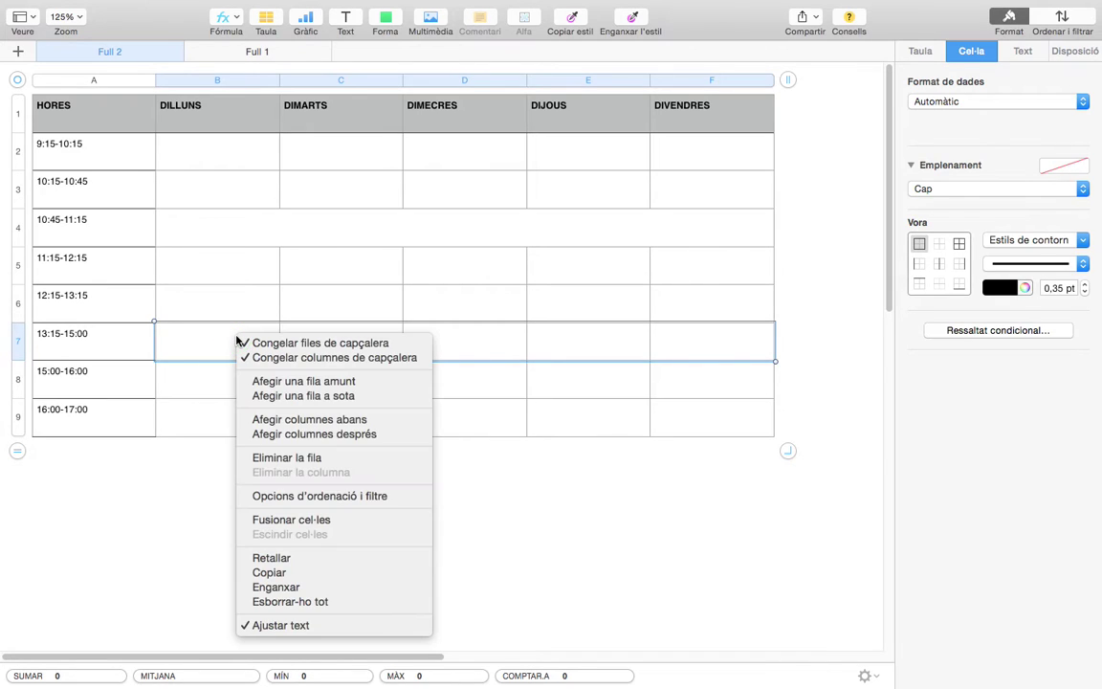
click(308, 523)
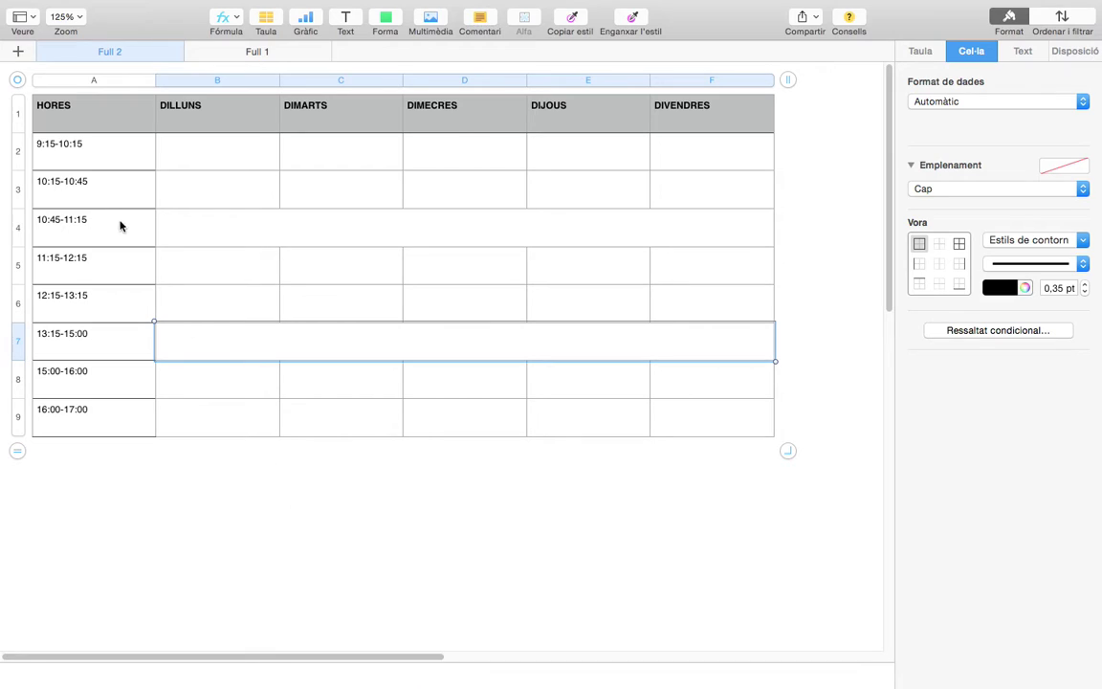
Reduce the heights of the half-hour rows 10:15-10:45 and 10:45-11:15 to about half of a one-hour row.
click(116, 192)
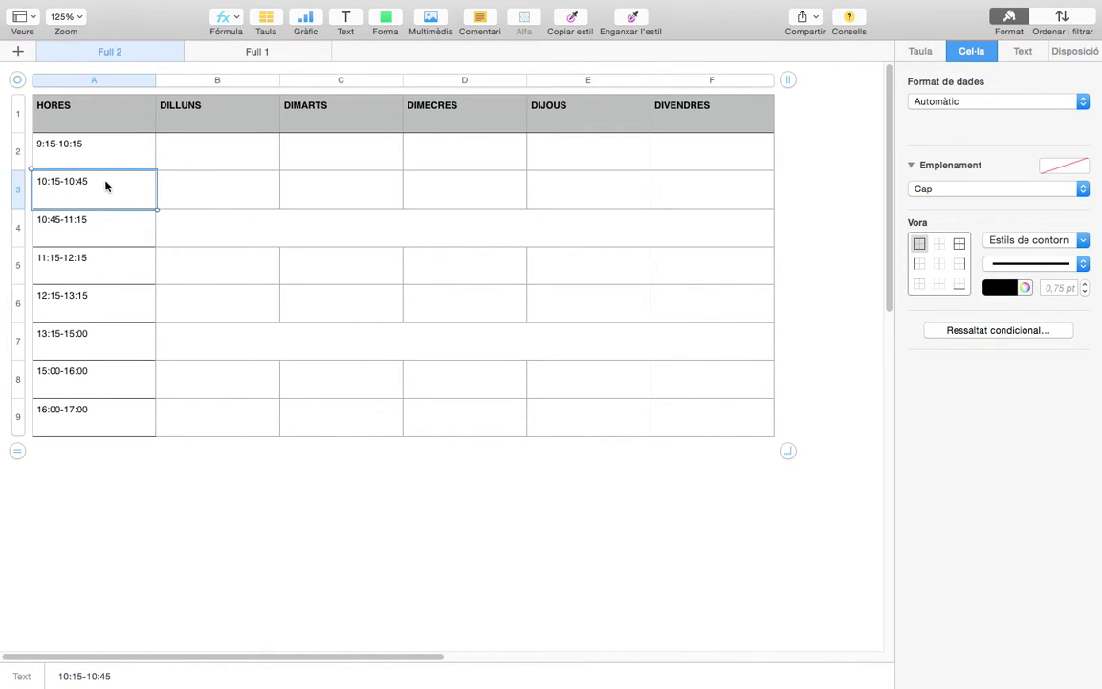
click(99, 235)
mouse_move(18, 207)
mouse_down()
mouse_move(17, 190)
mouse_move(21, 220)
mouse_move(21, 209)
mouse_up()
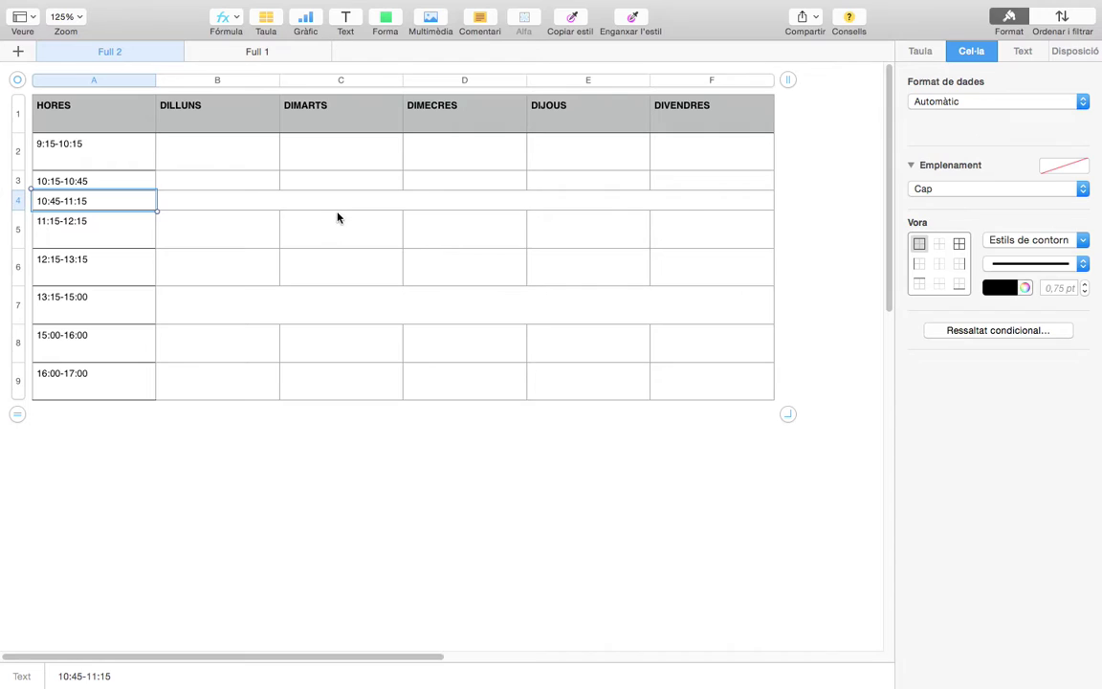
click(234, 147)
click(231, 184)
click(229, 205)
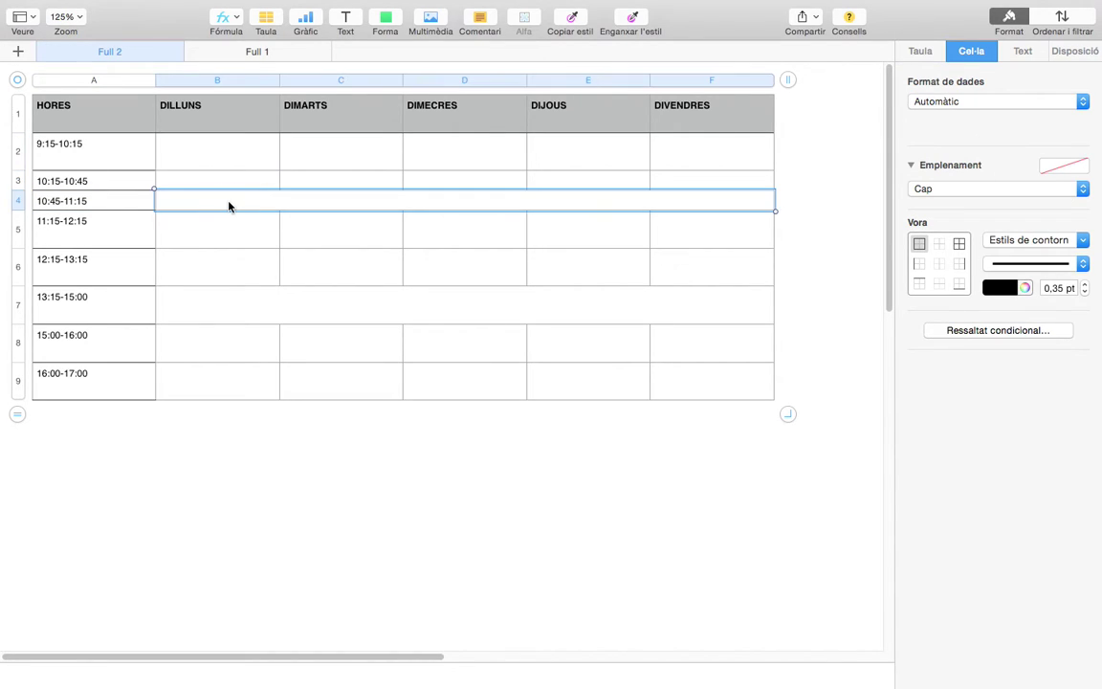
Make the 13:15-15:00 row taller than the one-hour rows and narrow the HORES column to fit its text.
click(103, 314)
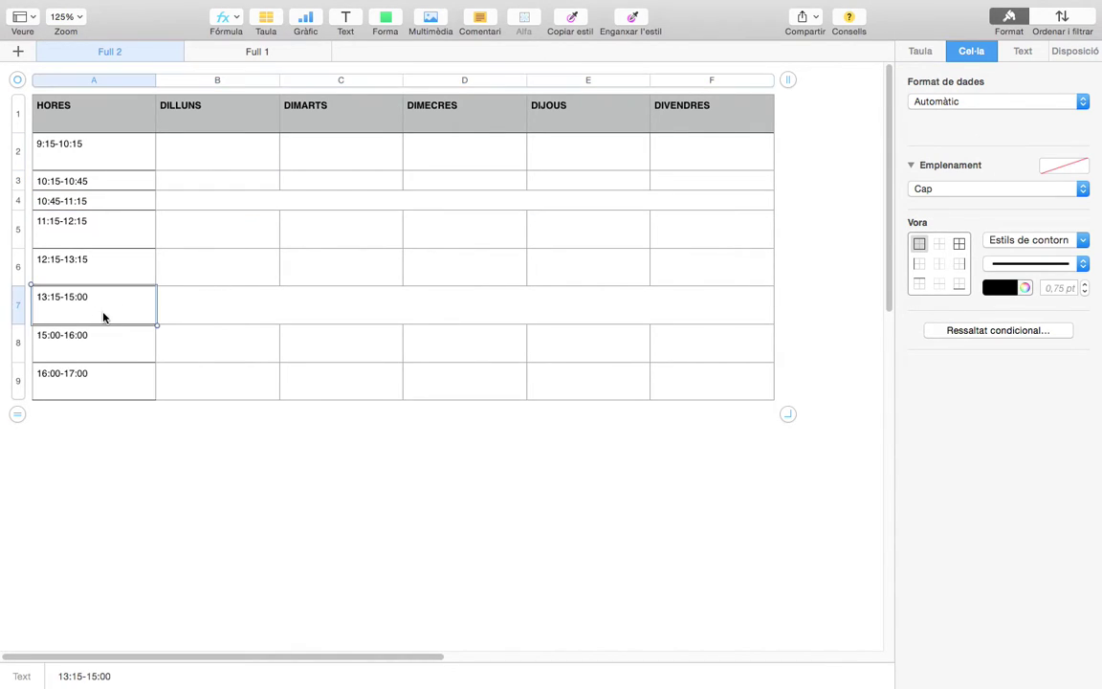
drag(18, 325, 21, 345)
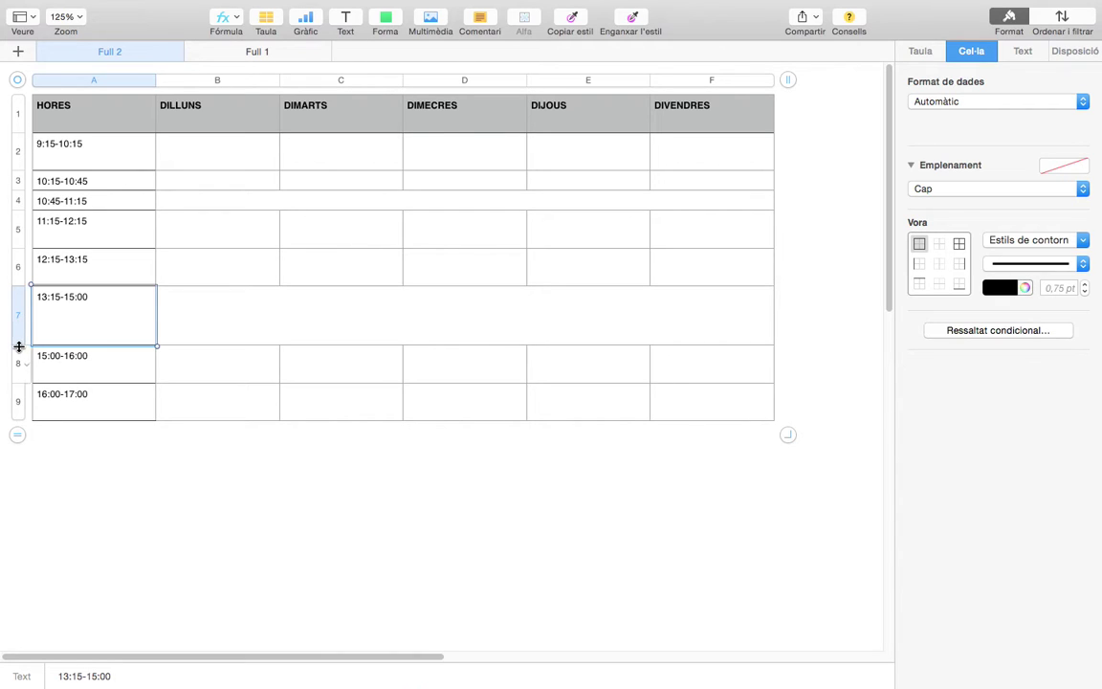
mouse_move(19, 344)
mouse_down()
mouse_move(21, 328)
mouse_move(22, 365)
mouse_move(23, 336)
mouse_up()
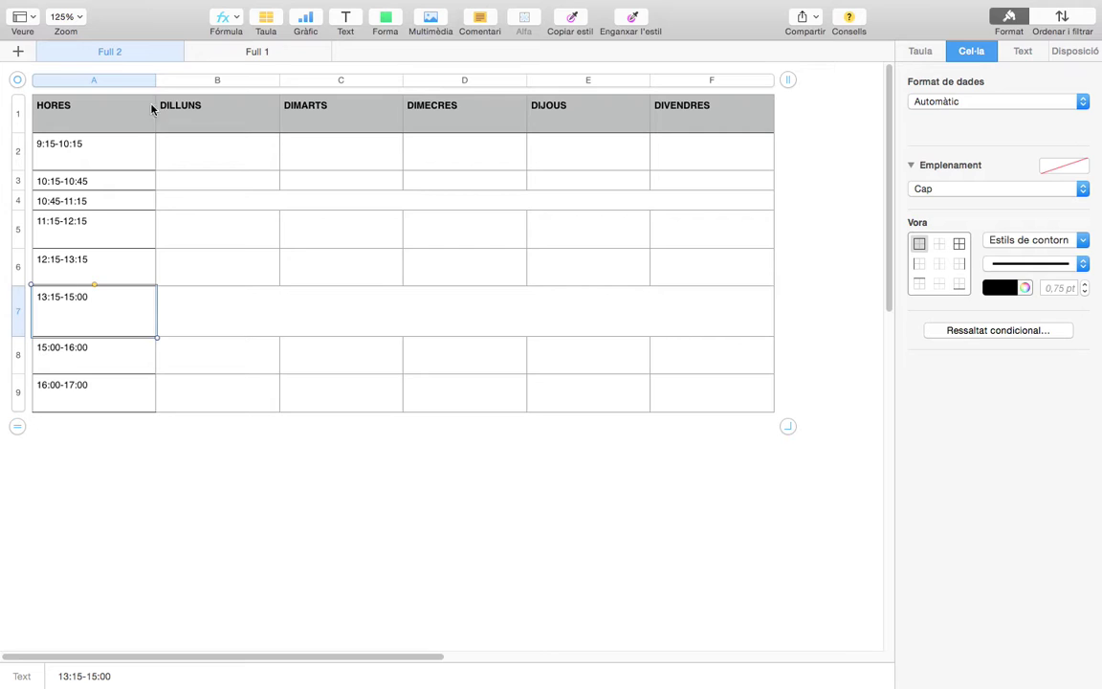
drag(156, 78, 113, 84)
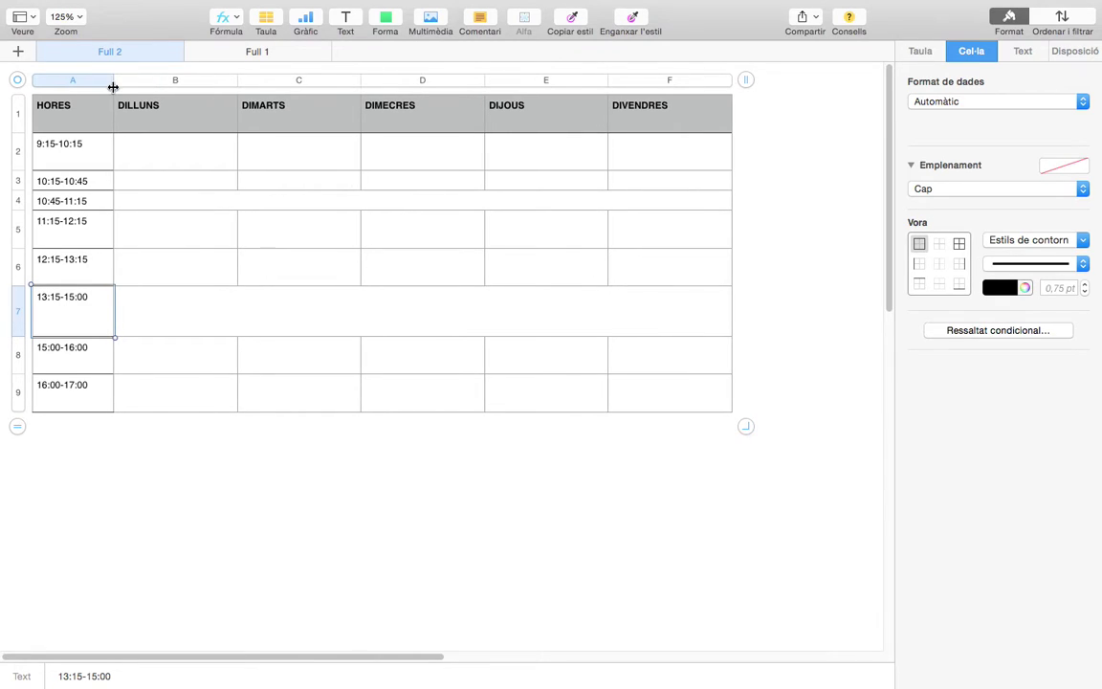
Enter PATI in the merged 10:45-11:15 cell and MENJADOR in the merged 13:15-15:00 cell.
click(172, 330)
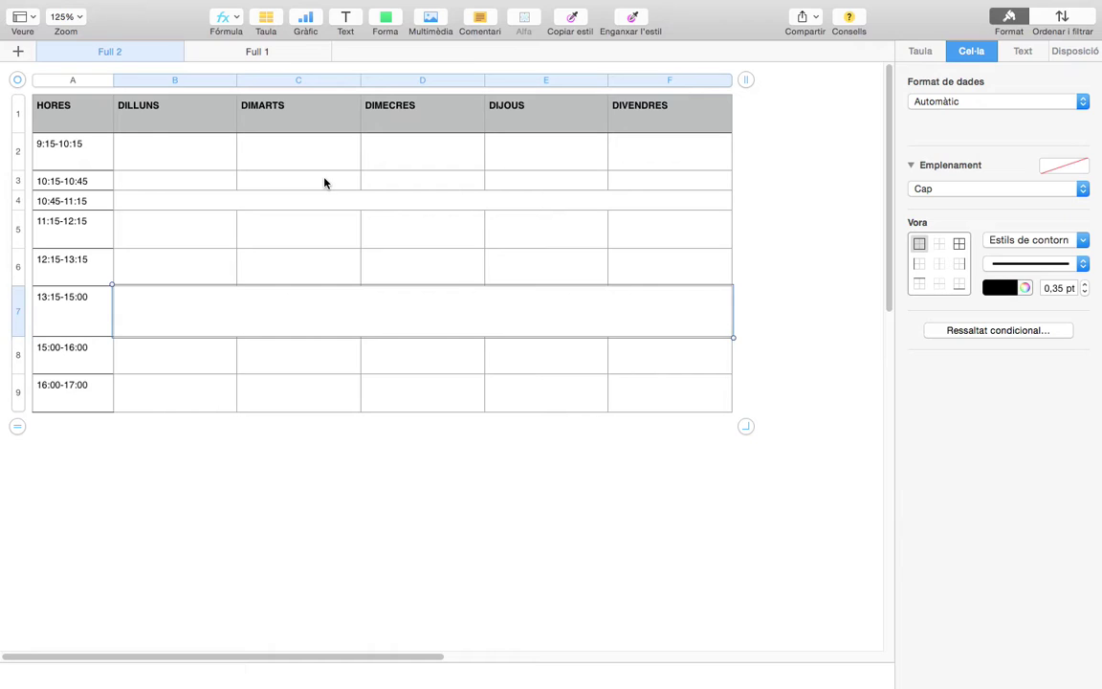
click(391, 204)
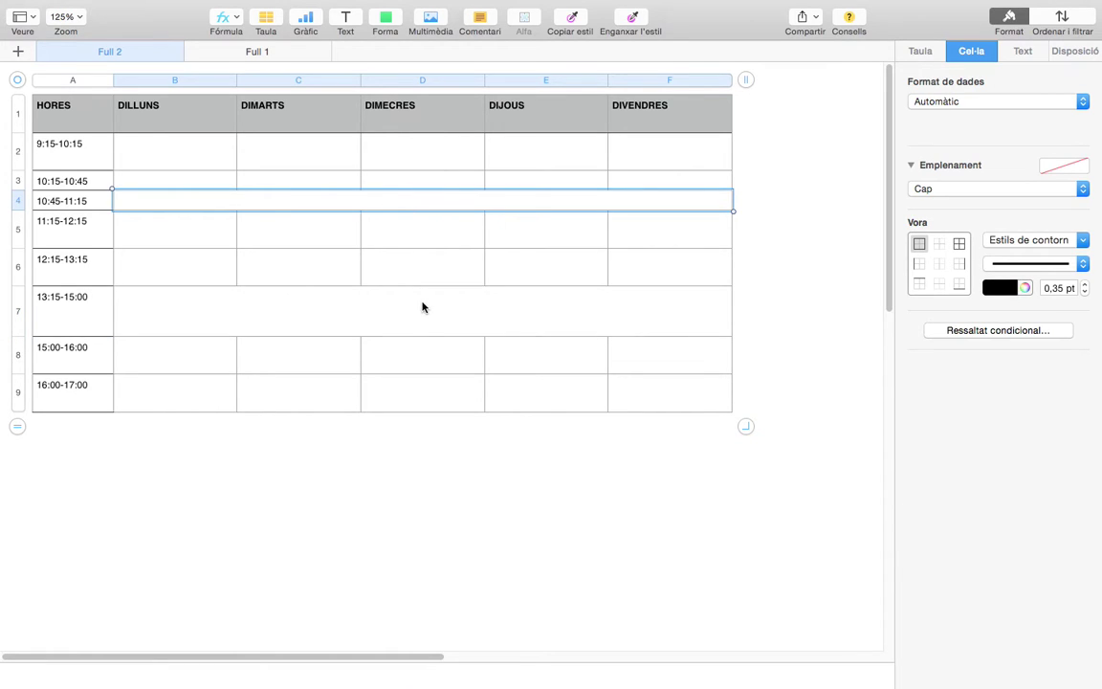
click(422, 306)
click(407, 204)
text(PATI)
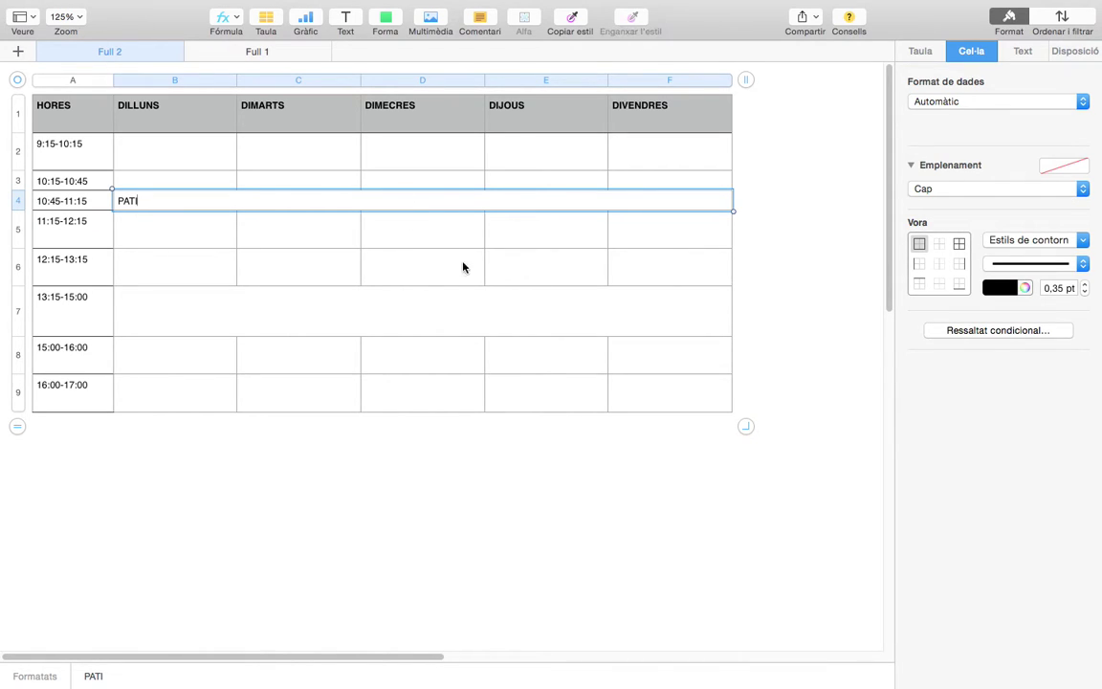
click(426, 308)
text(MENJADOR)
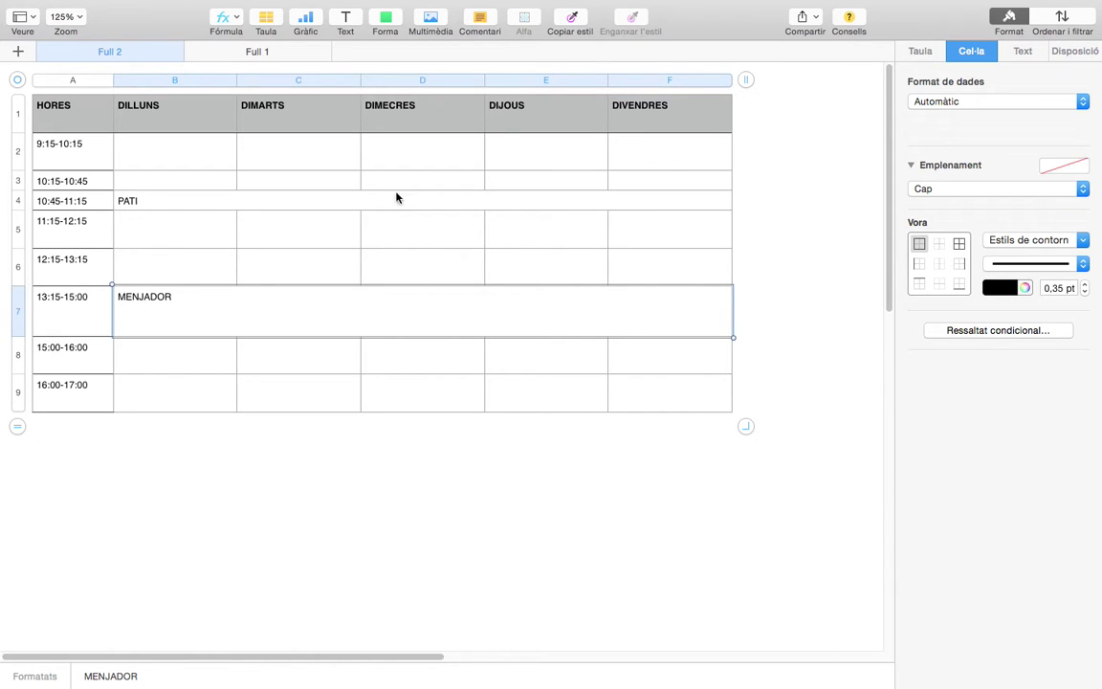
Insert a new row below the 9:15-10:15 row.
click(270, 151)
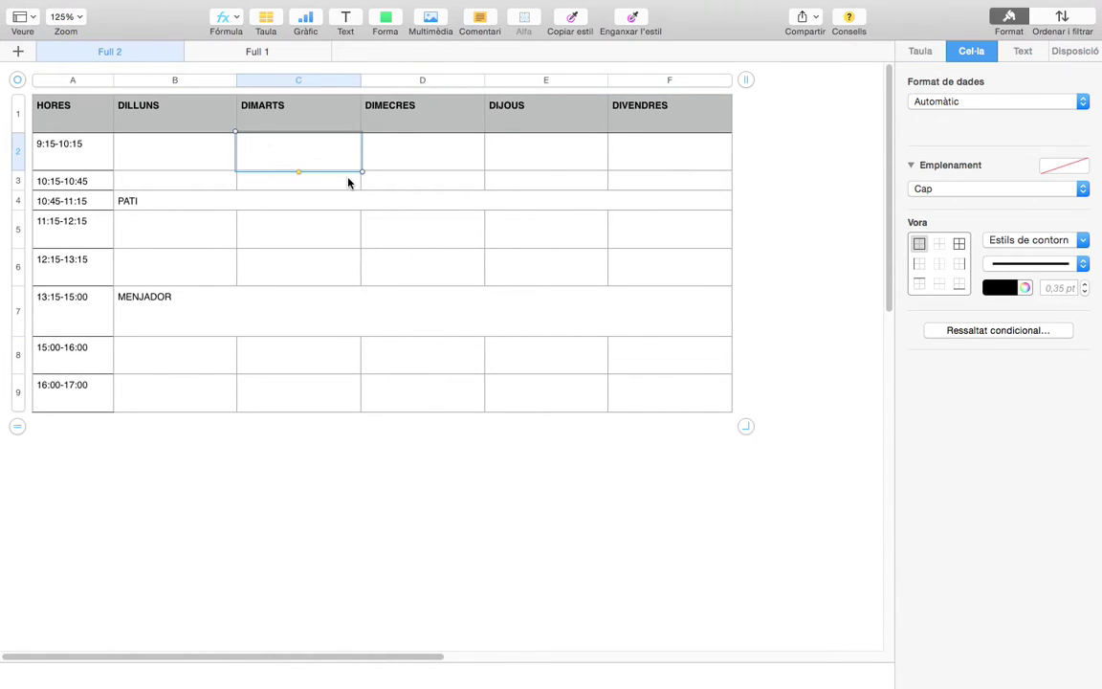
click(439, 160)
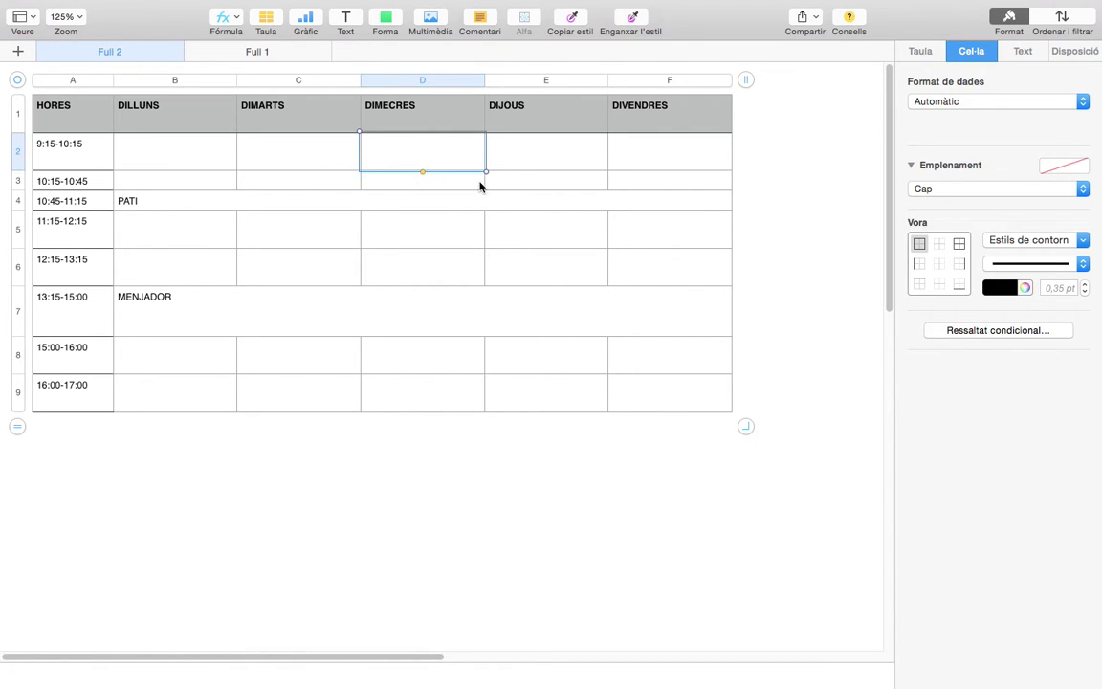
click(19, 156)
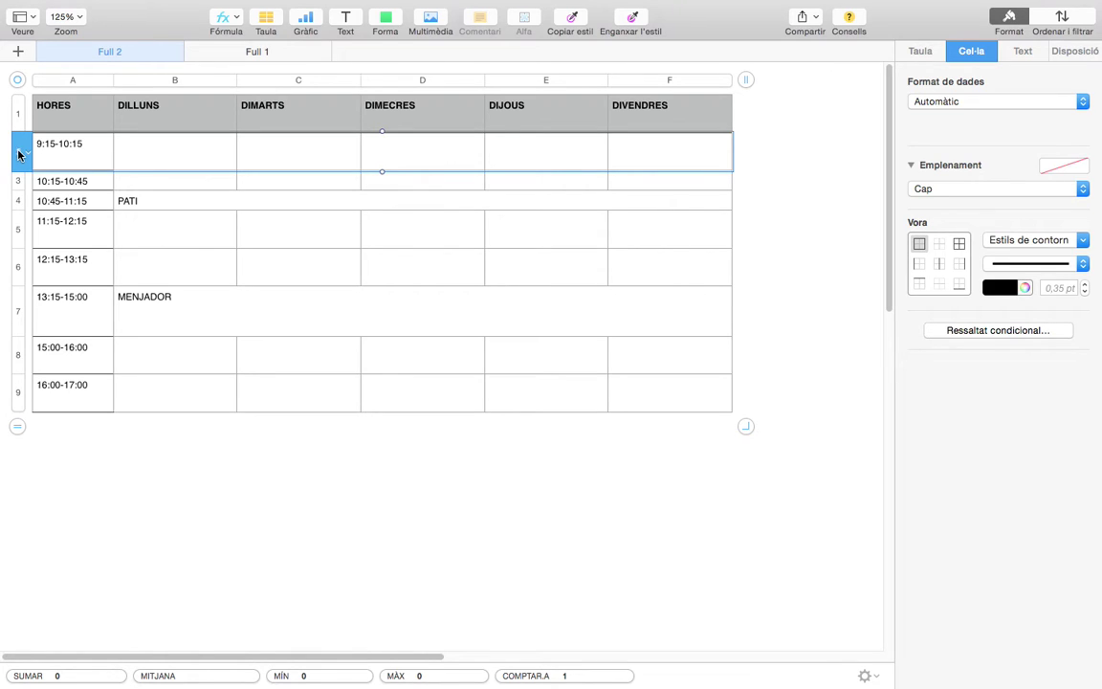
click(19, 156)
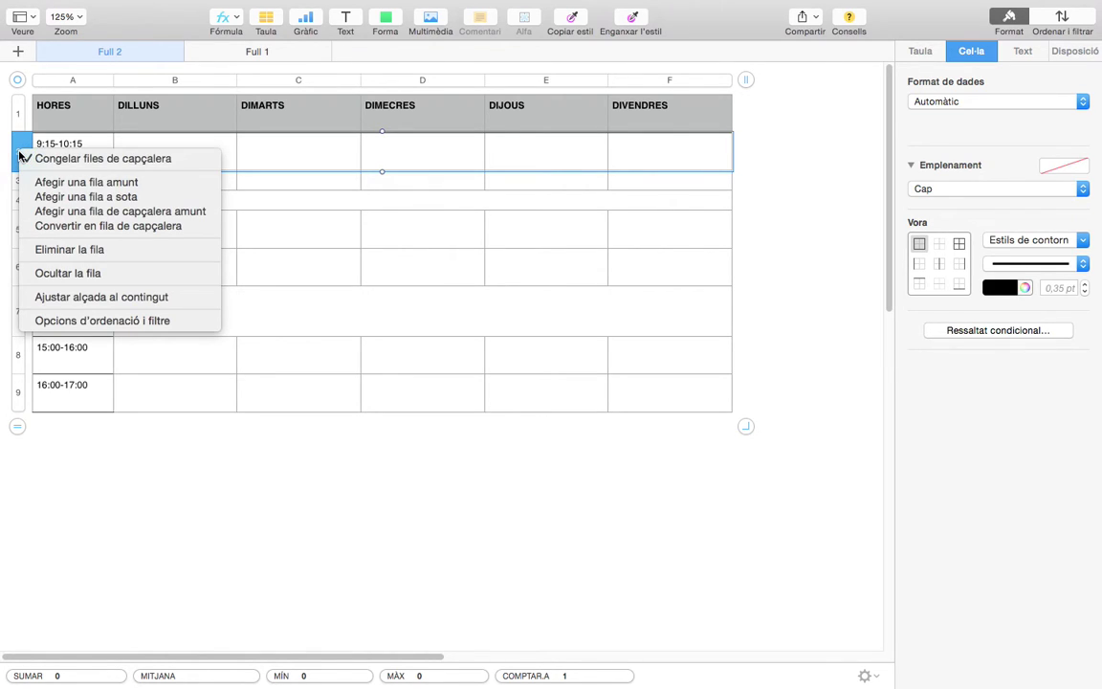
click(96, 200)
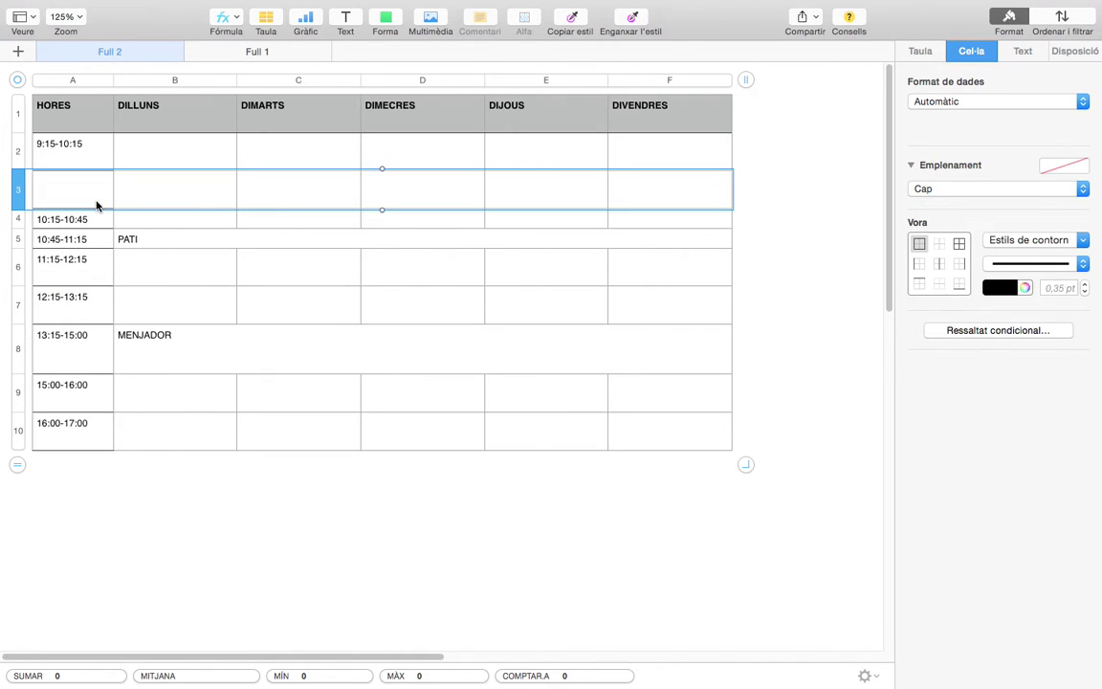
Merge the 9:15-10:15 cell in the HORES column with the empty cell below it.
drag(89, 152, 93, 189)
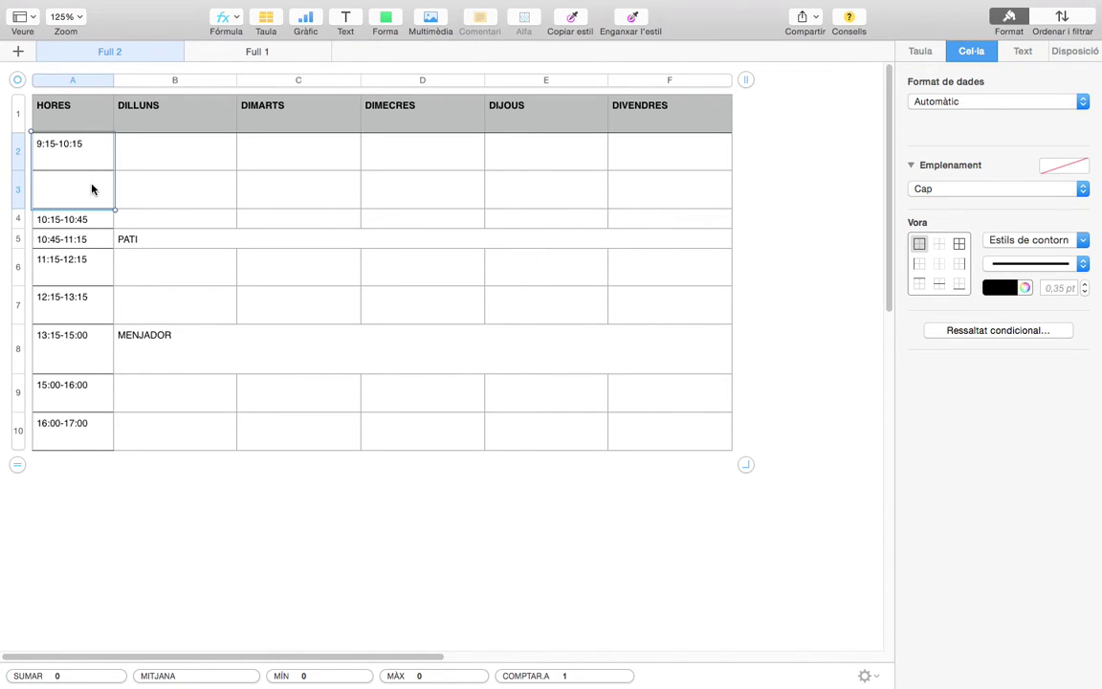
click(152, 158)
click(99, 155)
drag(98, 155, 99, 183)
right_click(91, 160)
click(148, 406)
Merge the two cells of the 9:15-10:15 slot vertically in the DILLUNS column and likewise in the DIMARTS column.
mouse_move(200, 163)
mouse_down()
mouse_move(202, 152)
mouse_move(204, 177)
mouse_up()
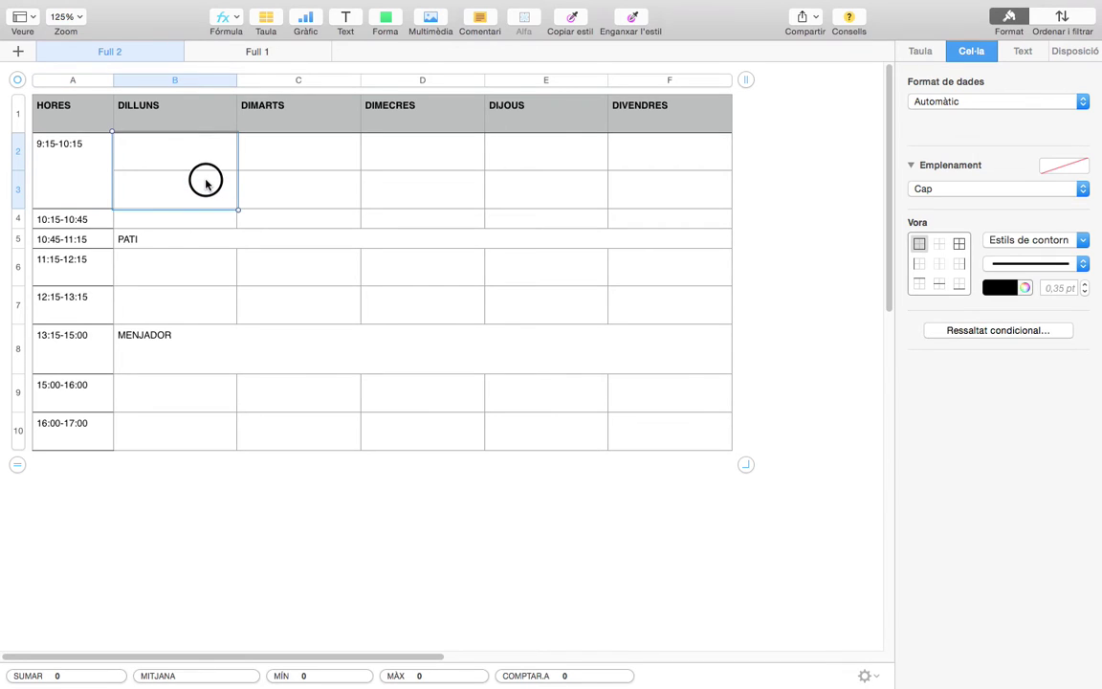
right_click(203, 158)
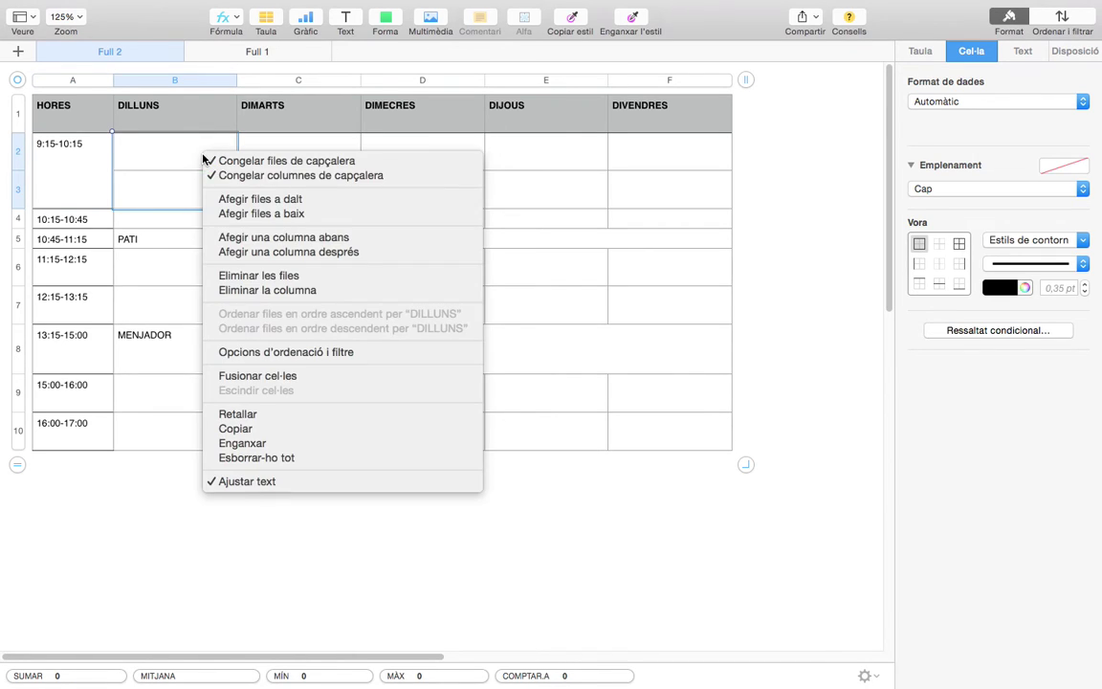
click(271, 375)
click(323, 158)
drag(323, 158, 323, 177)
right_click(322, 153)
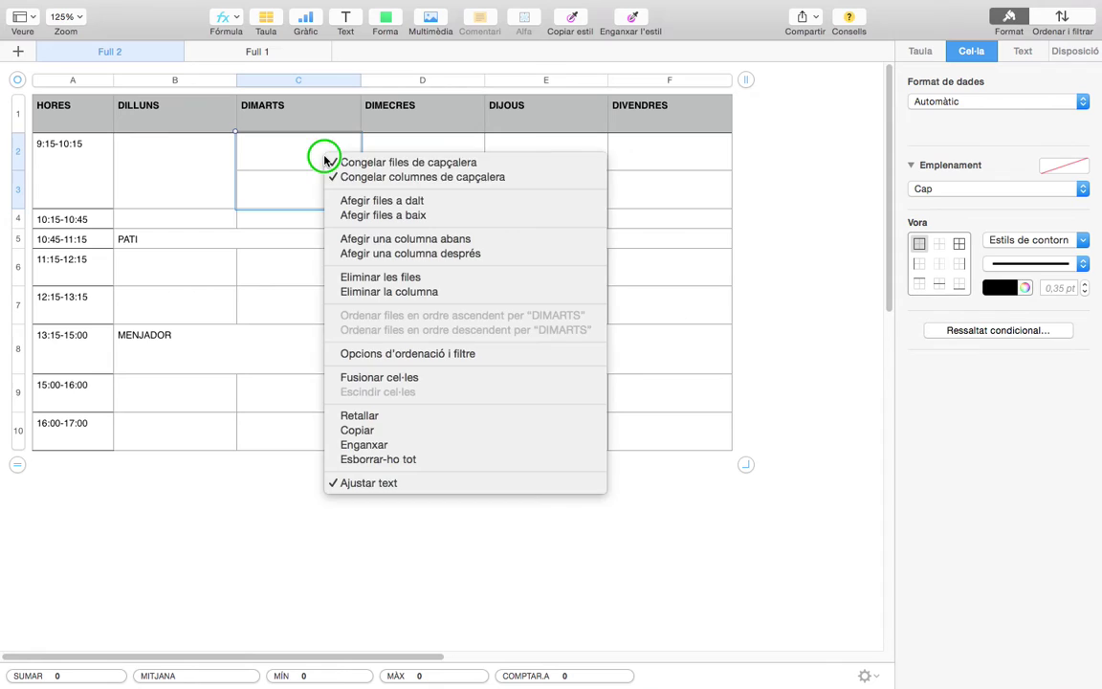
click(366, 378)
click(425, 154)
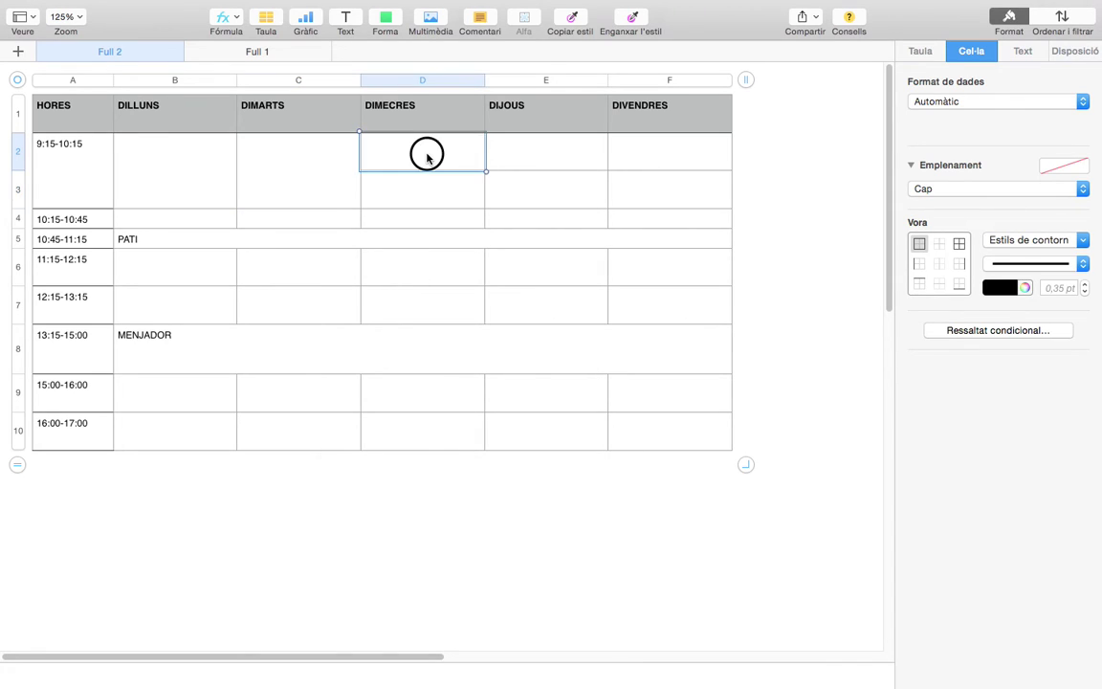
click(434, 148)
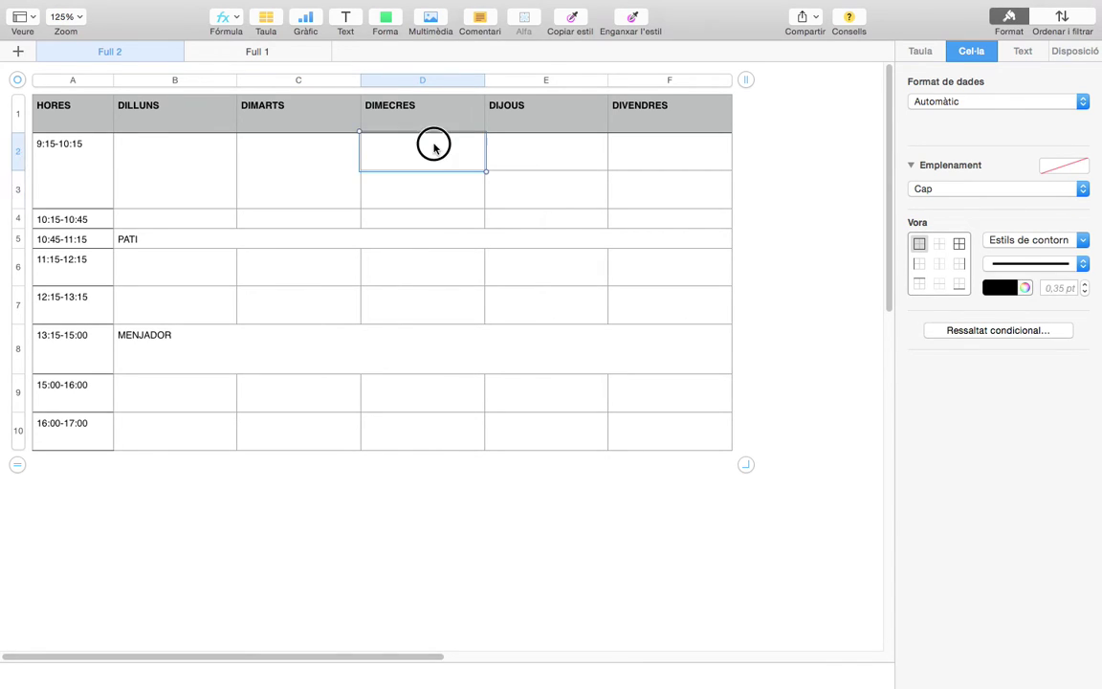
click(438, 185)
Merge the two cells of the 9:15-10:15 slot vertically in the DIJOUS column and likewise in the DIVENDRES column.
drag(542, 148, 541, 182)
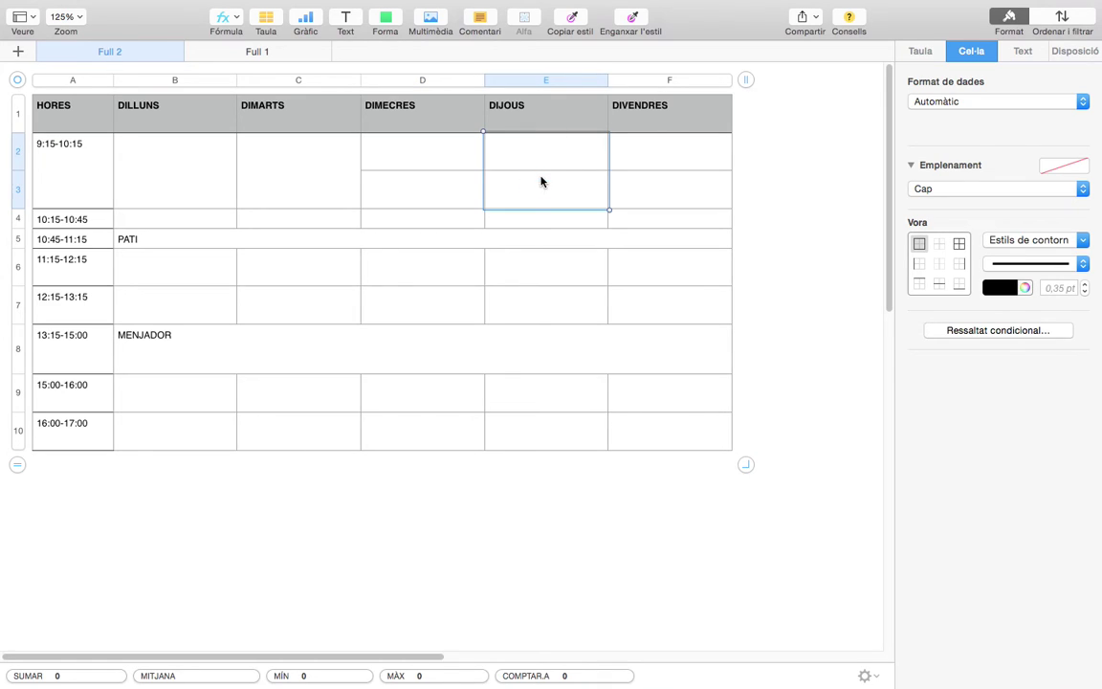
right_click(542, 159)
click(601, 377)
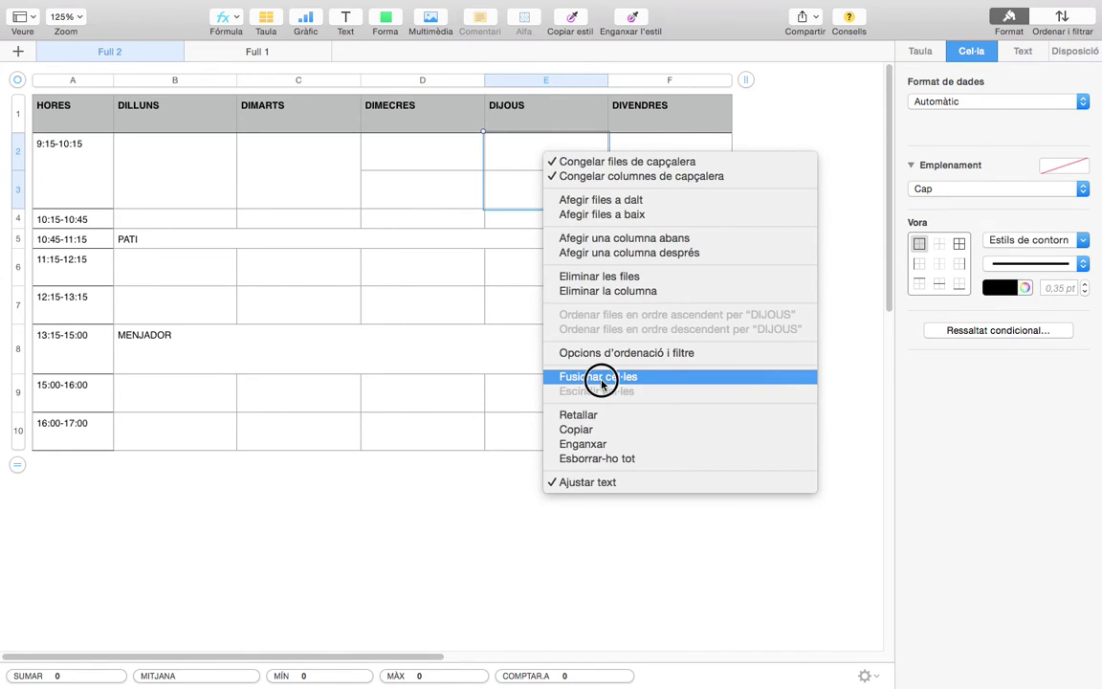
drag(659, 155, 661, 188)
right_click(665, 156)
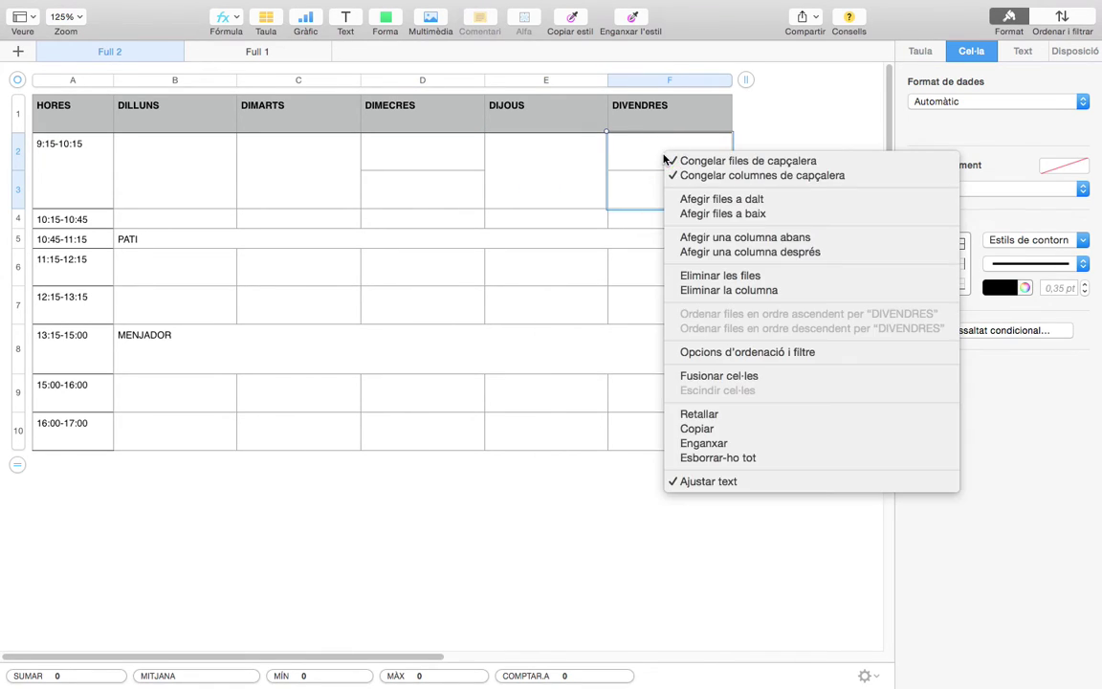
click(714, 377)
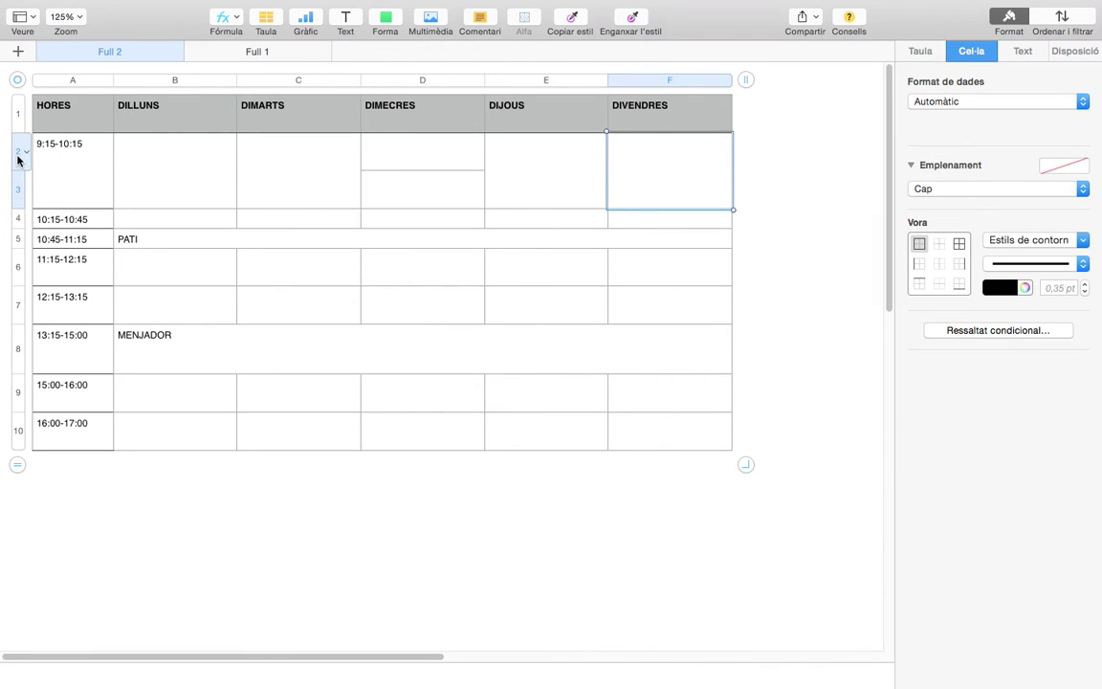
Reduce the two rows of the 9:15-10:15 slot to about half their height, matching the 10:15-10:45 row.
click(17, 185)
drag(17, 206, 26, 173)
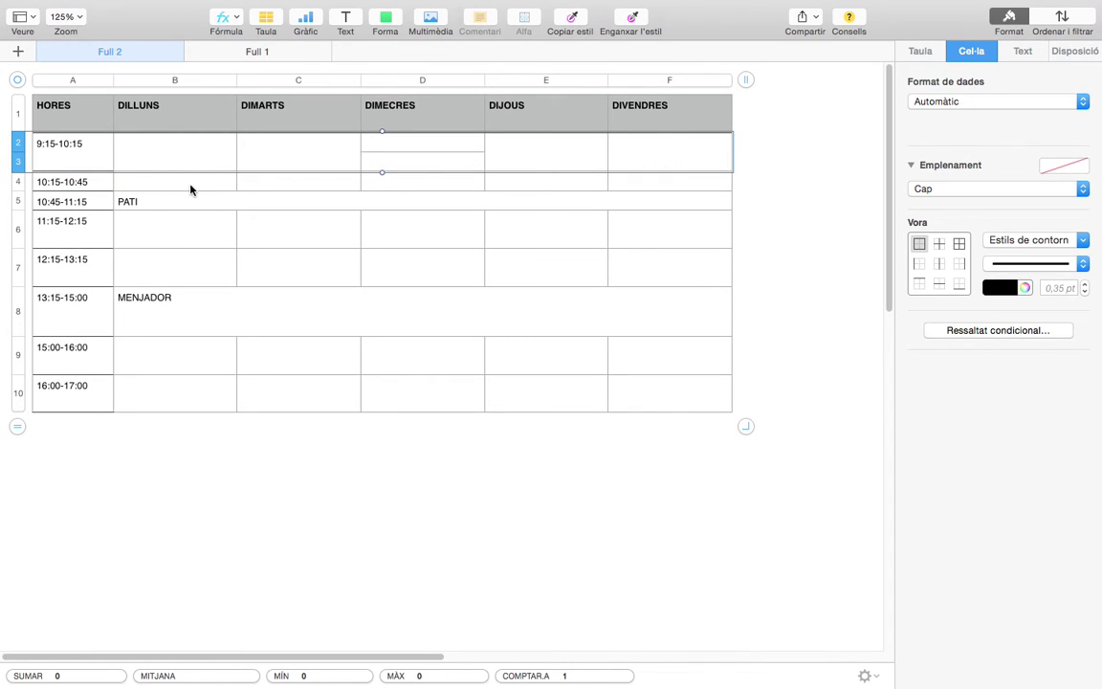
click(202, 147)
click(198, 244)
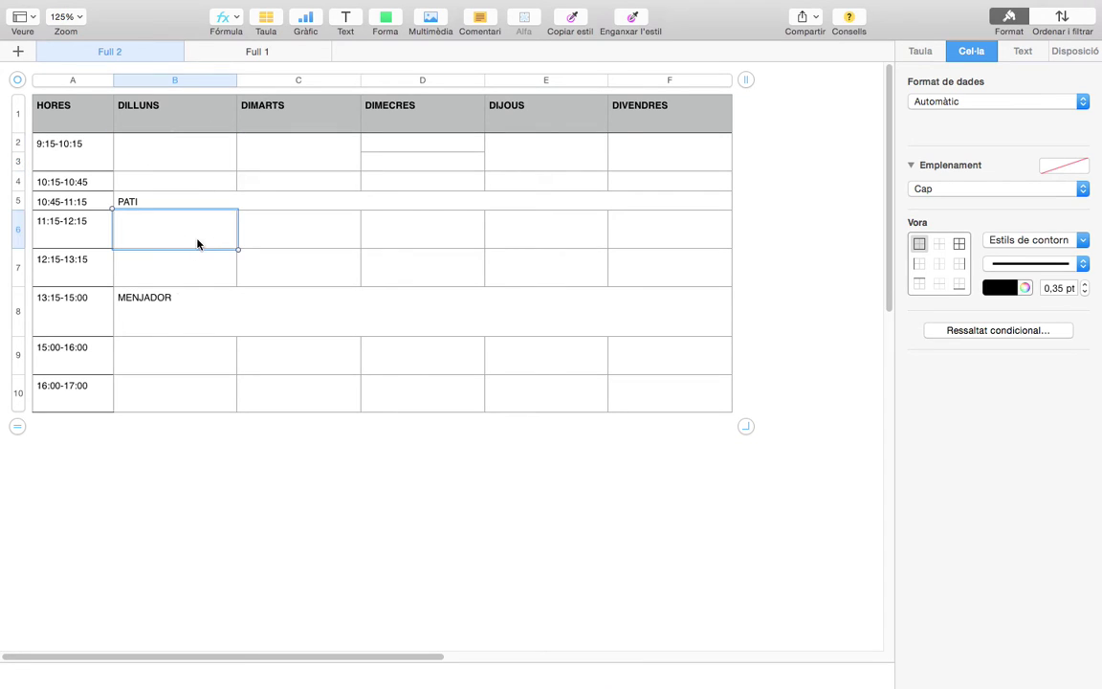
click(197, 271)
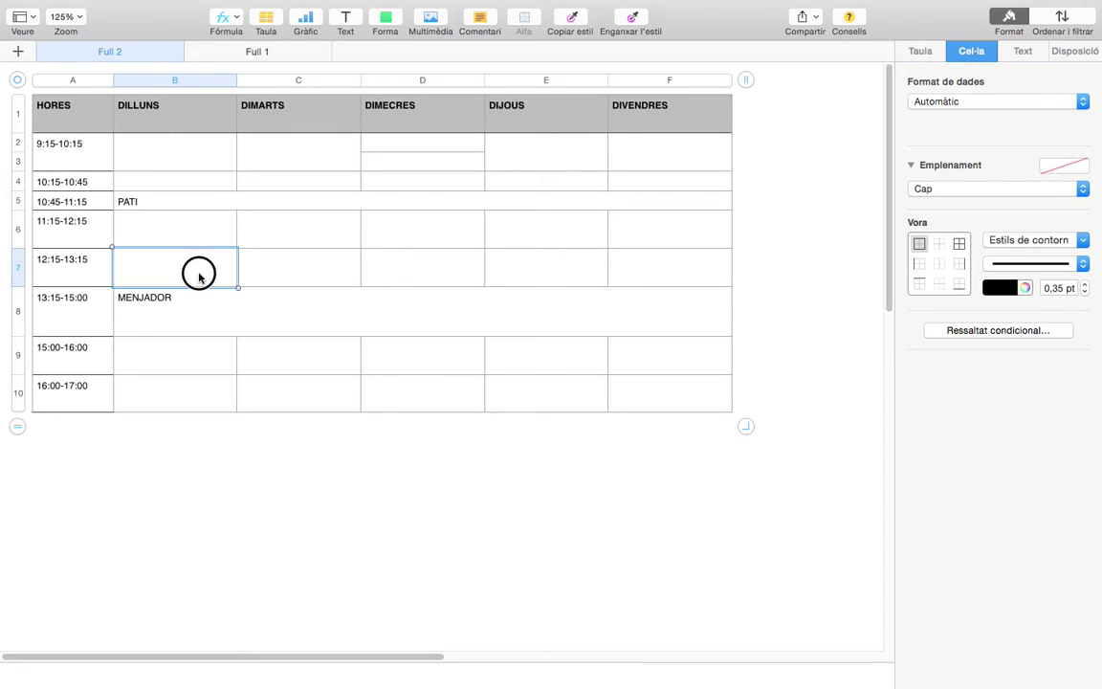
click(407, 142)
click(411, 162)
click(386, 182)
click(313, 185)
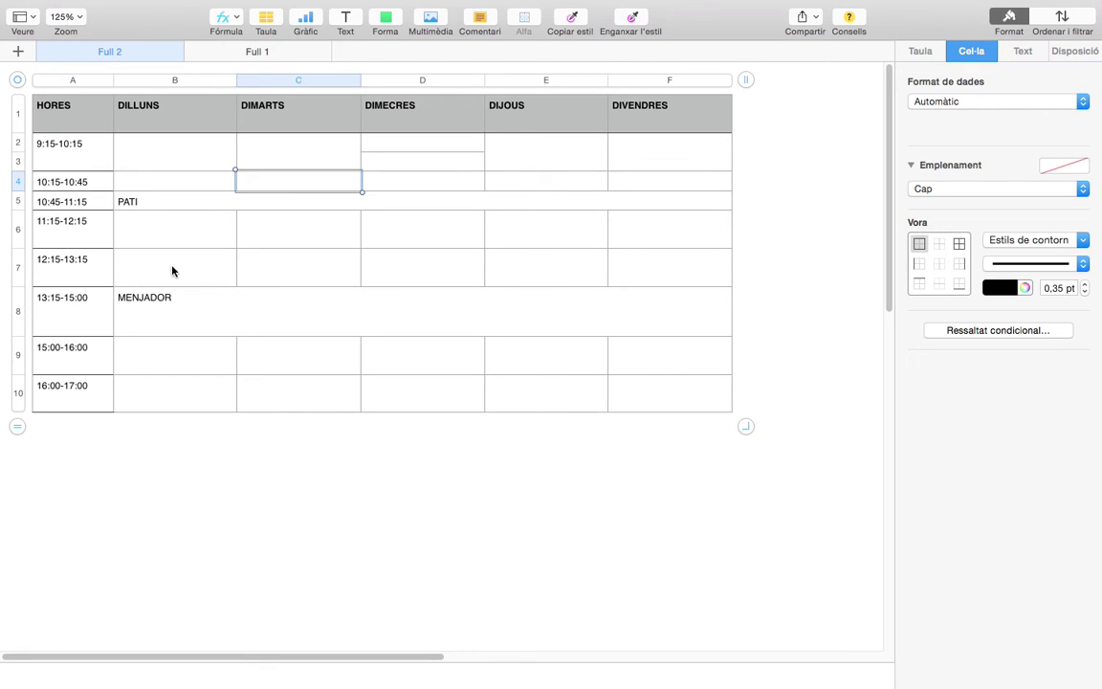
Insert a new row below the 12:15-13:15 row.
click(17, 271)
right_click(17, 270)
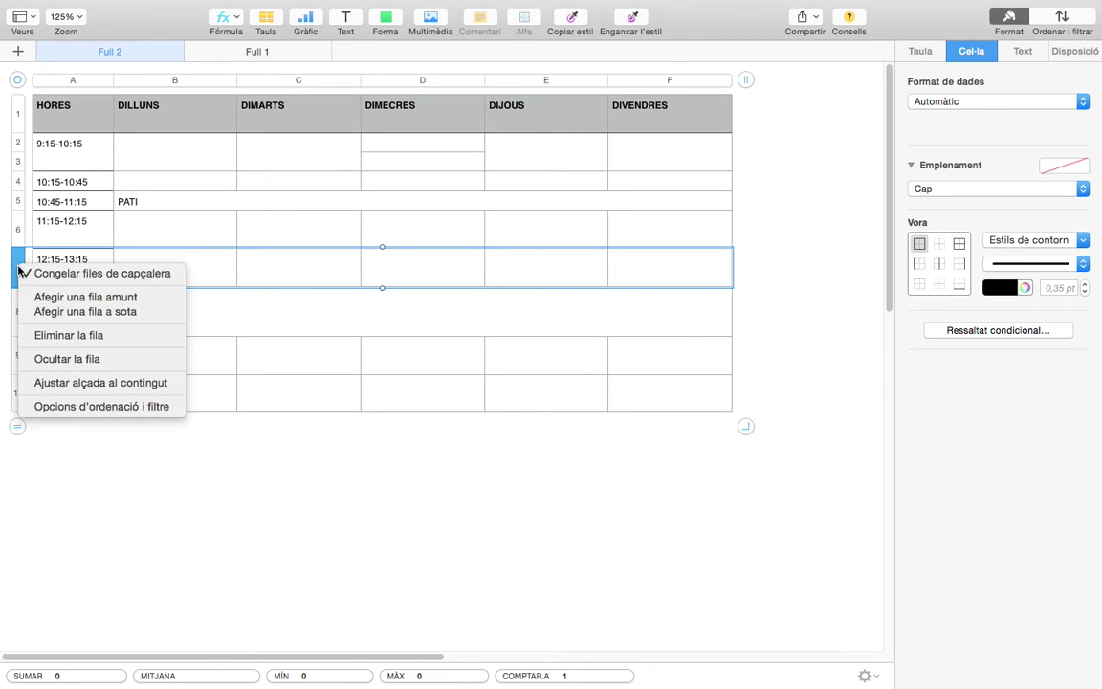
click(73, 314)
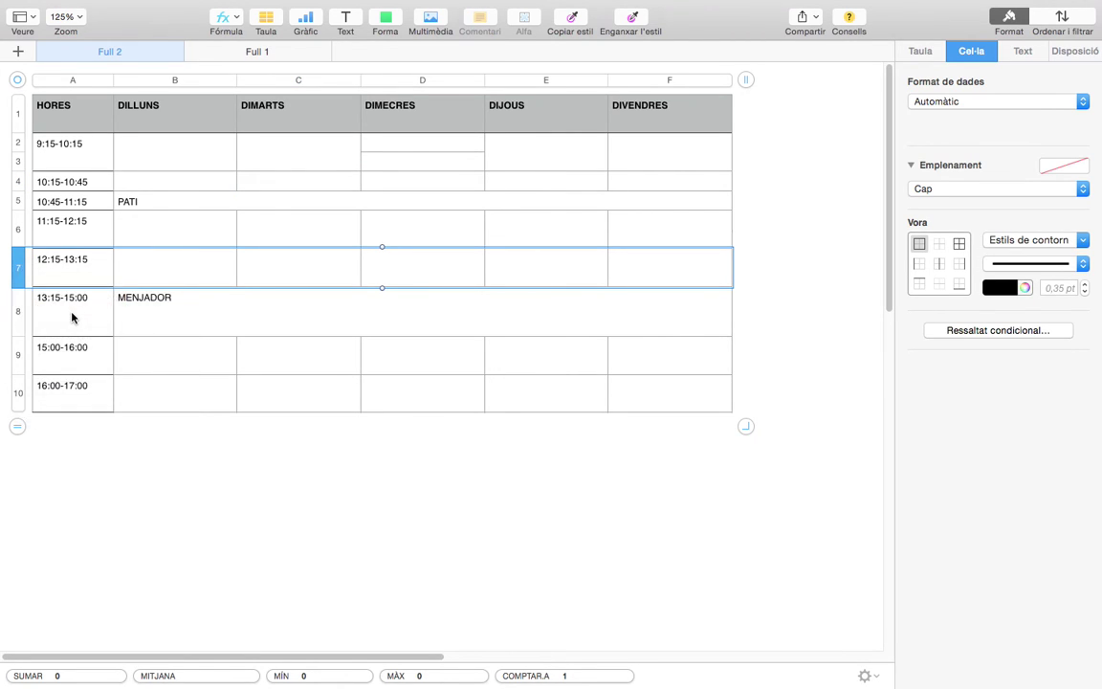
drag(86, 268, 141, 314)
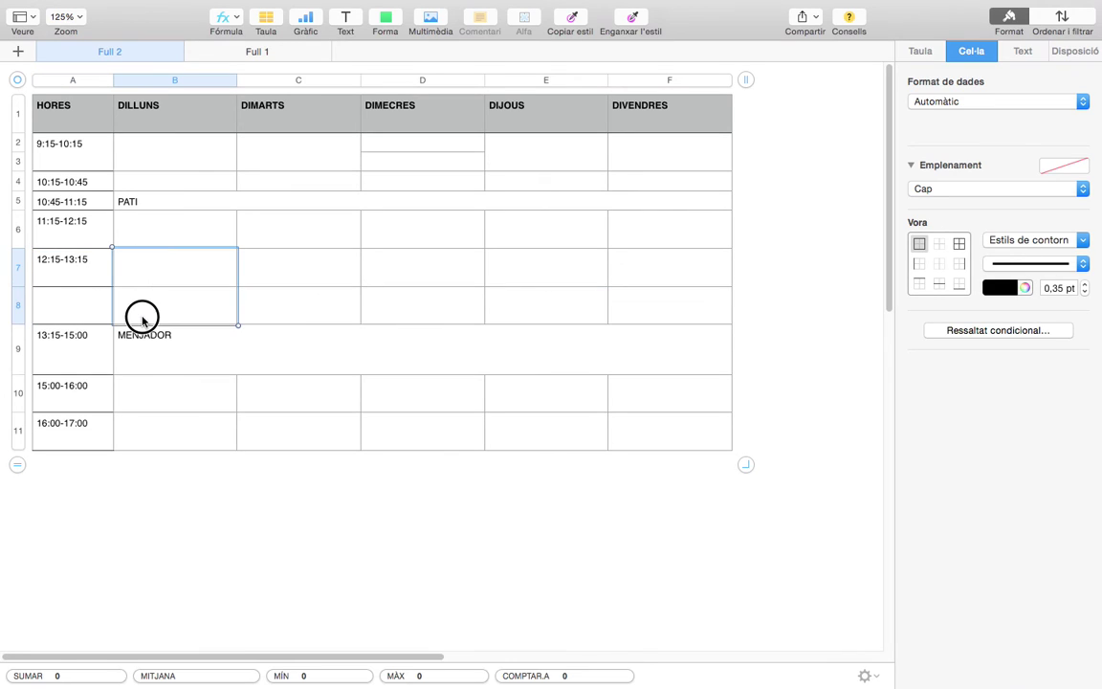
Delete the empty row between the 12:15-13:15 and 13:15-15:00 rows.
click(16, 307)
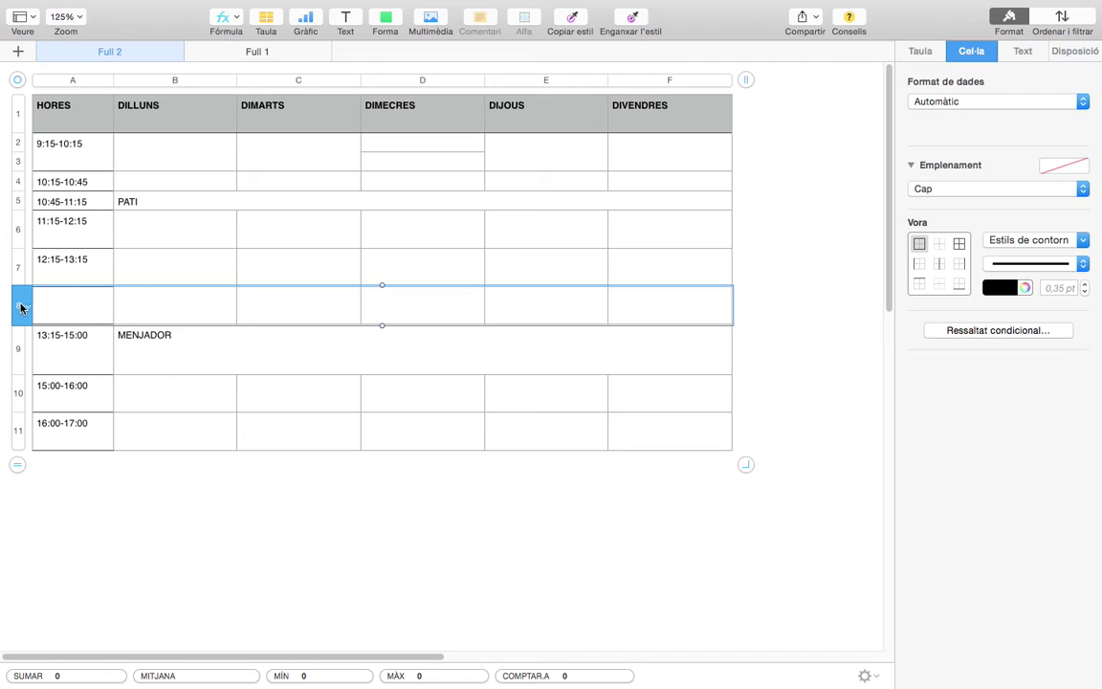
click(20, 308)
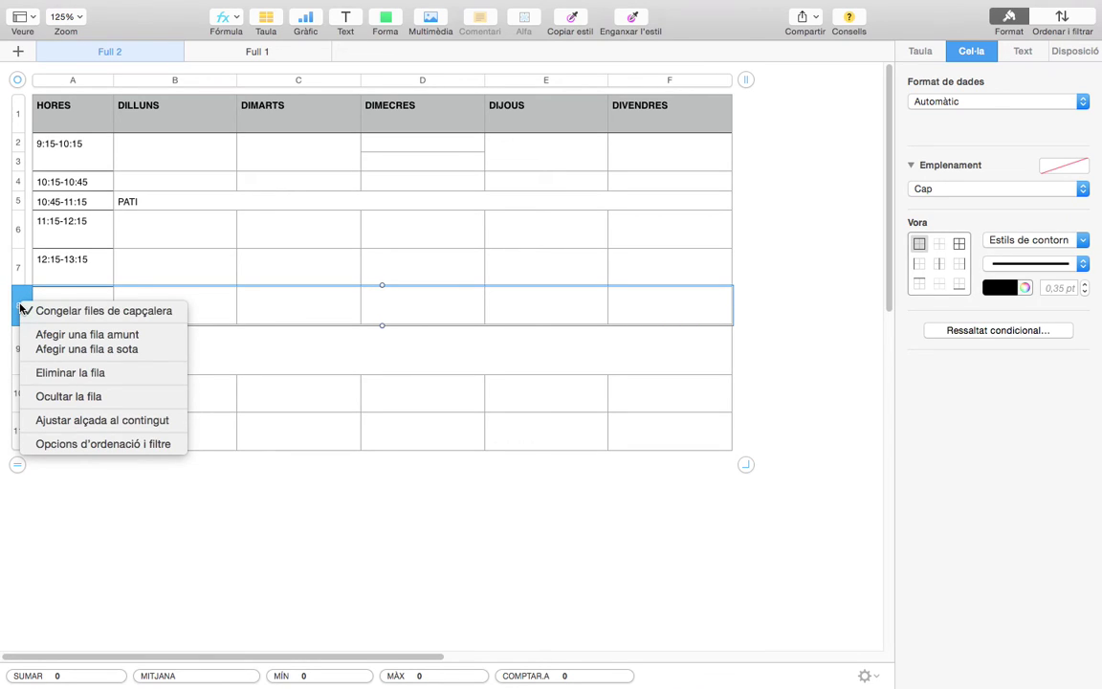
click(87, 372)
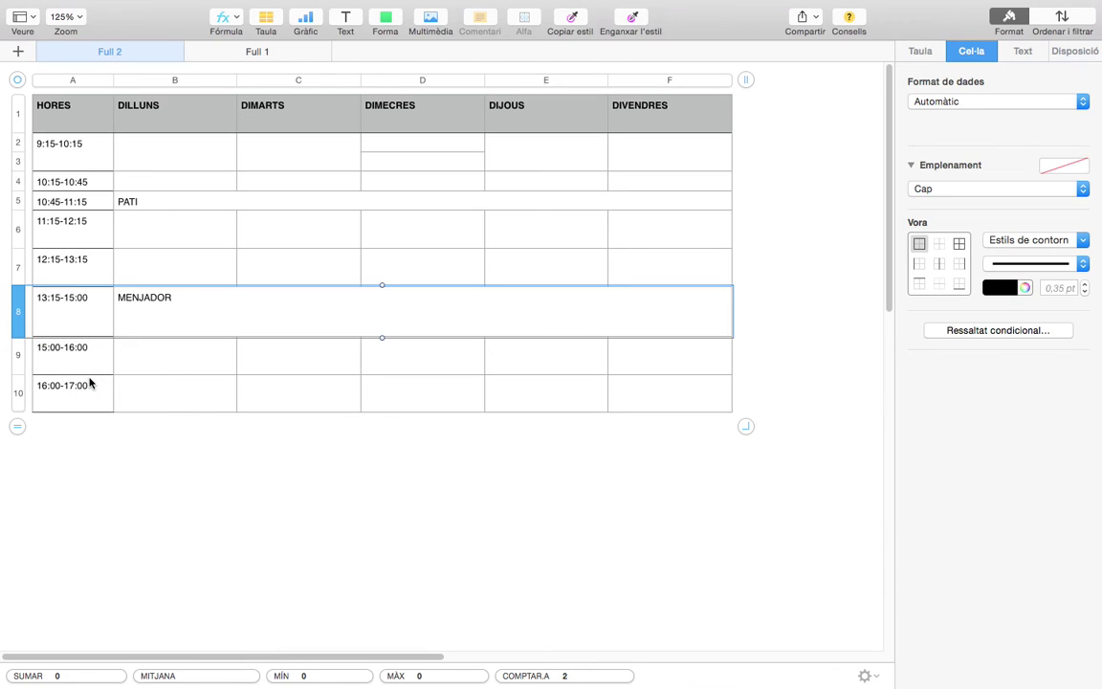
Insert a new regular column before the DILLUNS column.
click(203, 81)
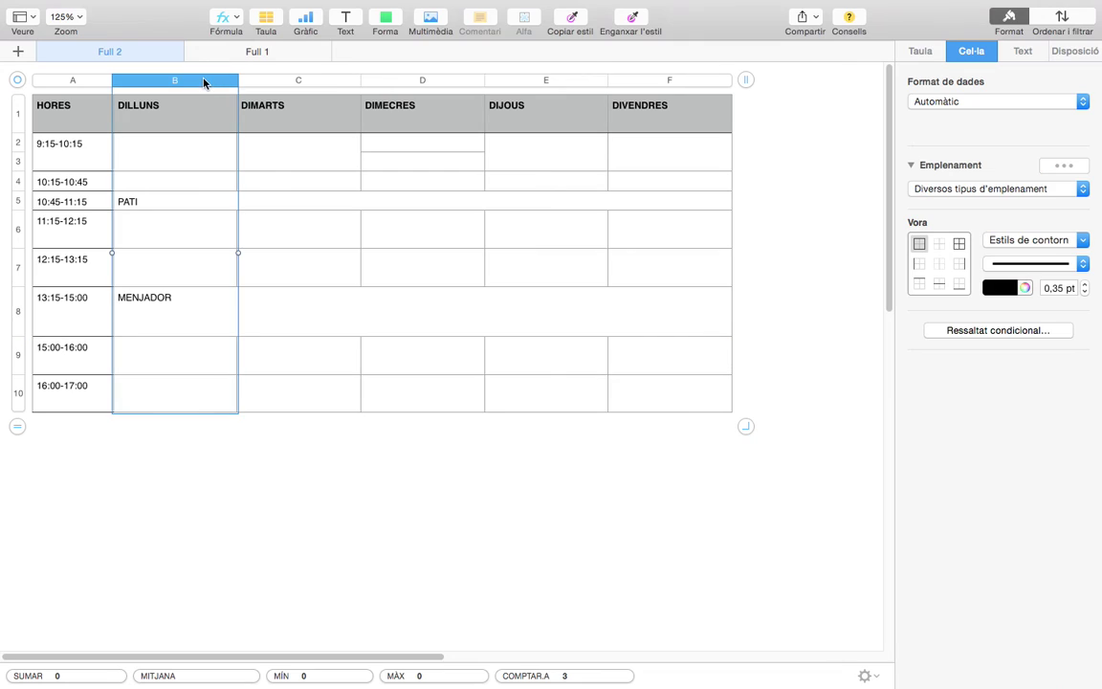
click(202, 82)
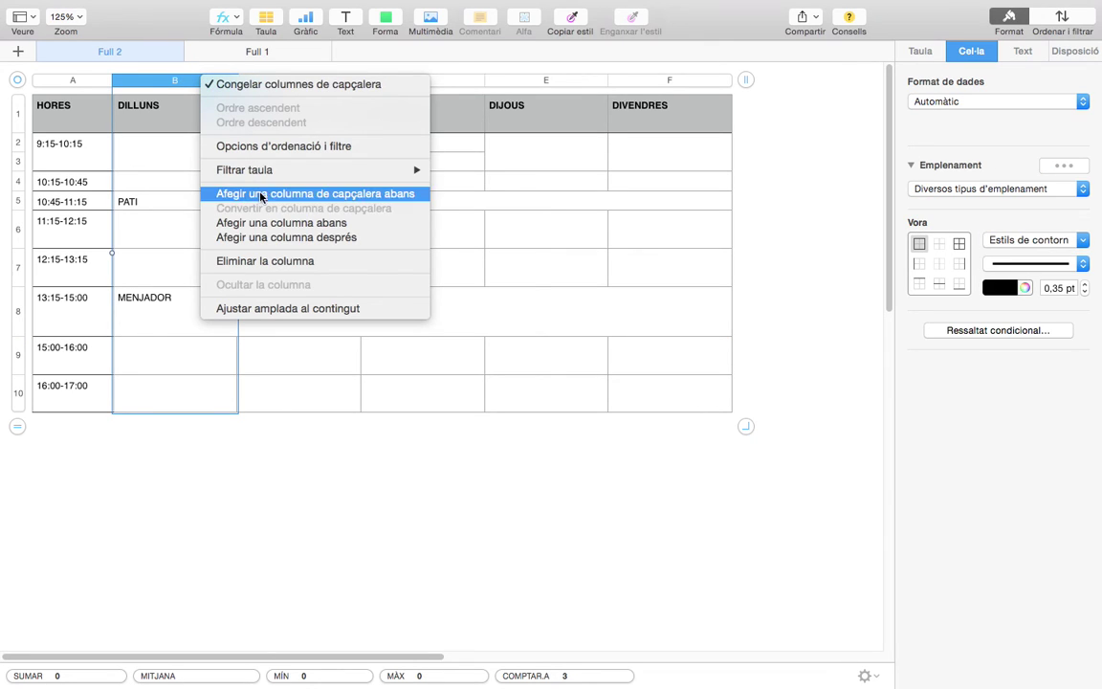
click(292, 223)
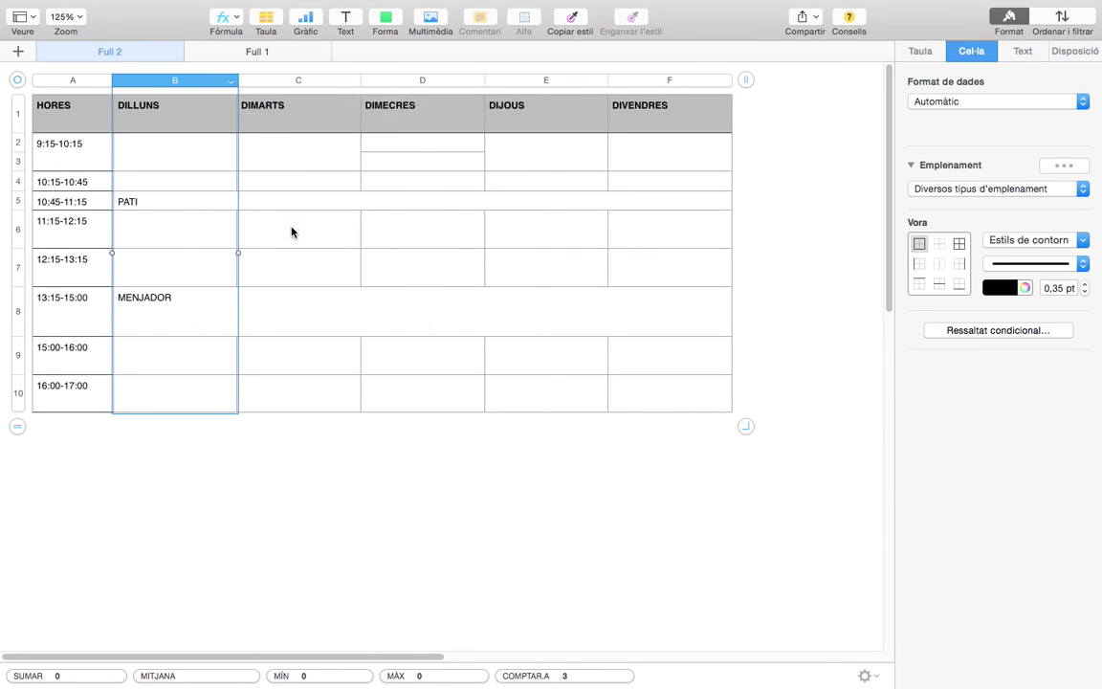
Delete the empty column between HORES and DILLUNS.
click(176, 86)
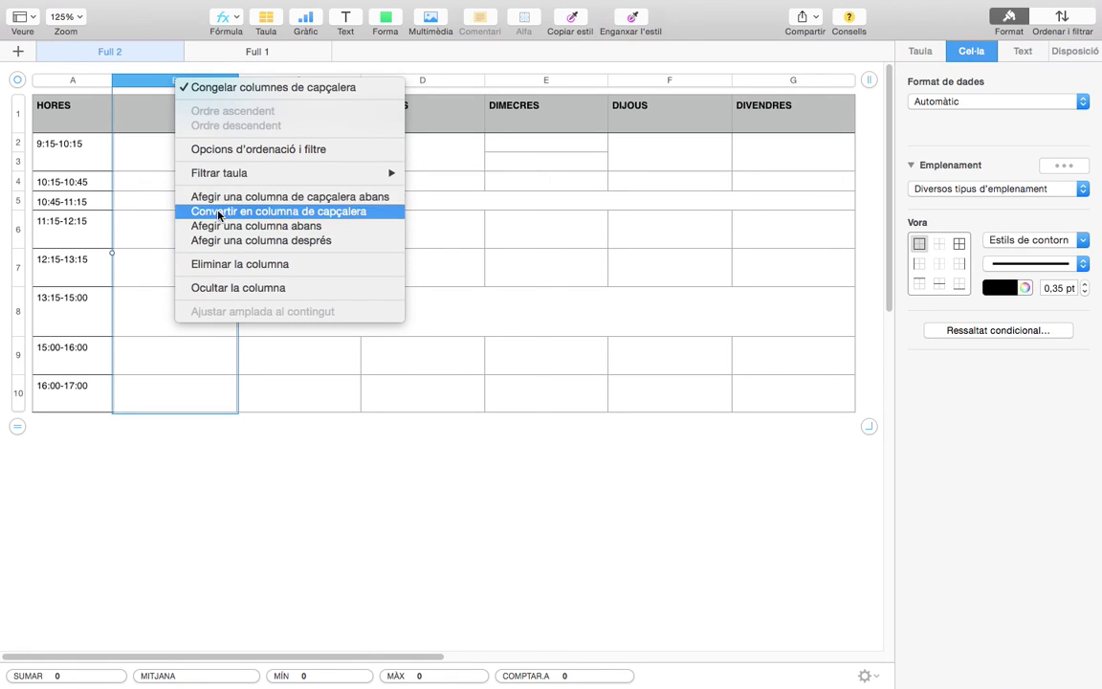
click(230, 265)
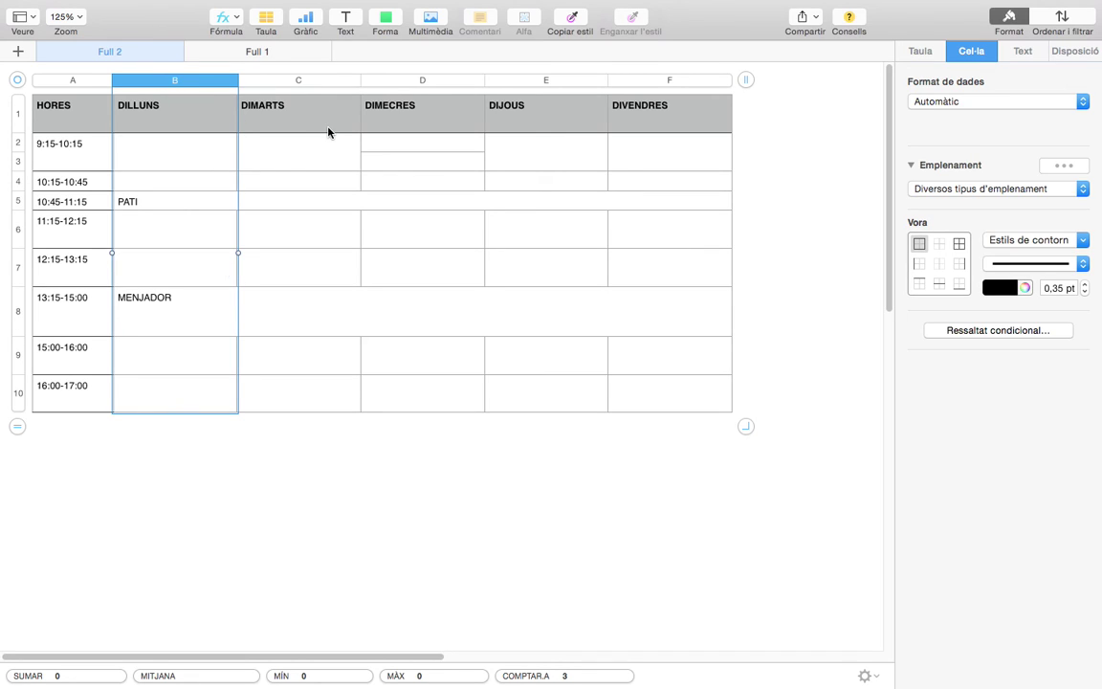
click(267, 159)
Enter CATALÀ in the 9:15-10:15 cell and RELIGIÓ in the 10:15-10:45 cell of the DILLUNS column.
click(186, 153)
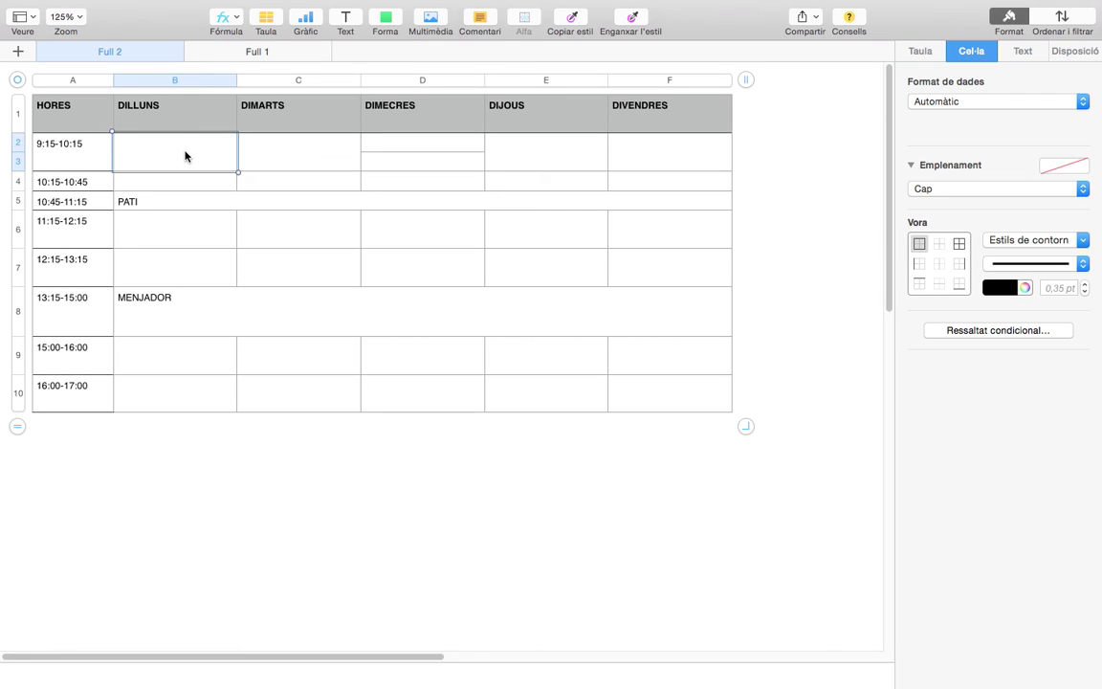
text(CATALÀ)
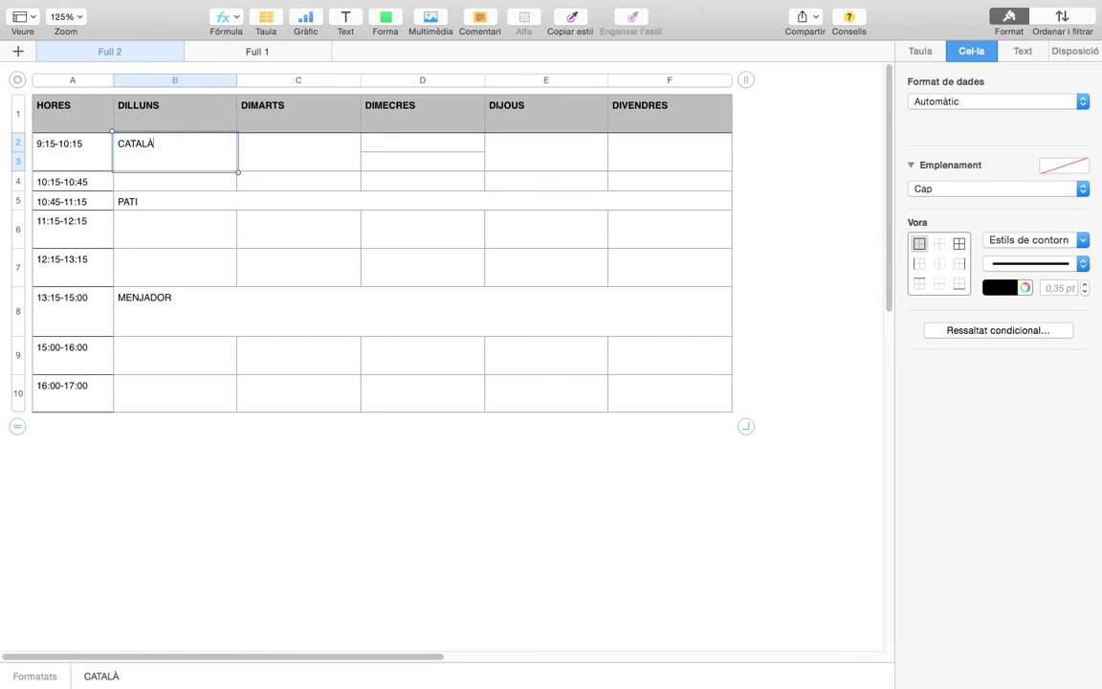
click(218, 184)
text(RELIGIÓ)
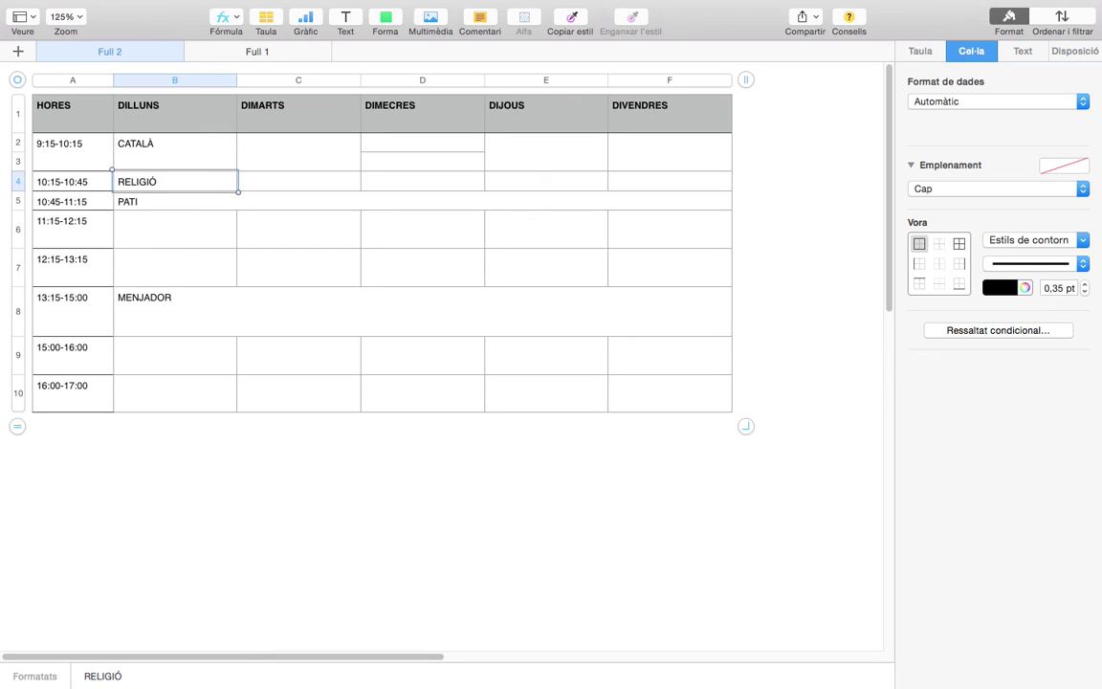
click(198, 235)
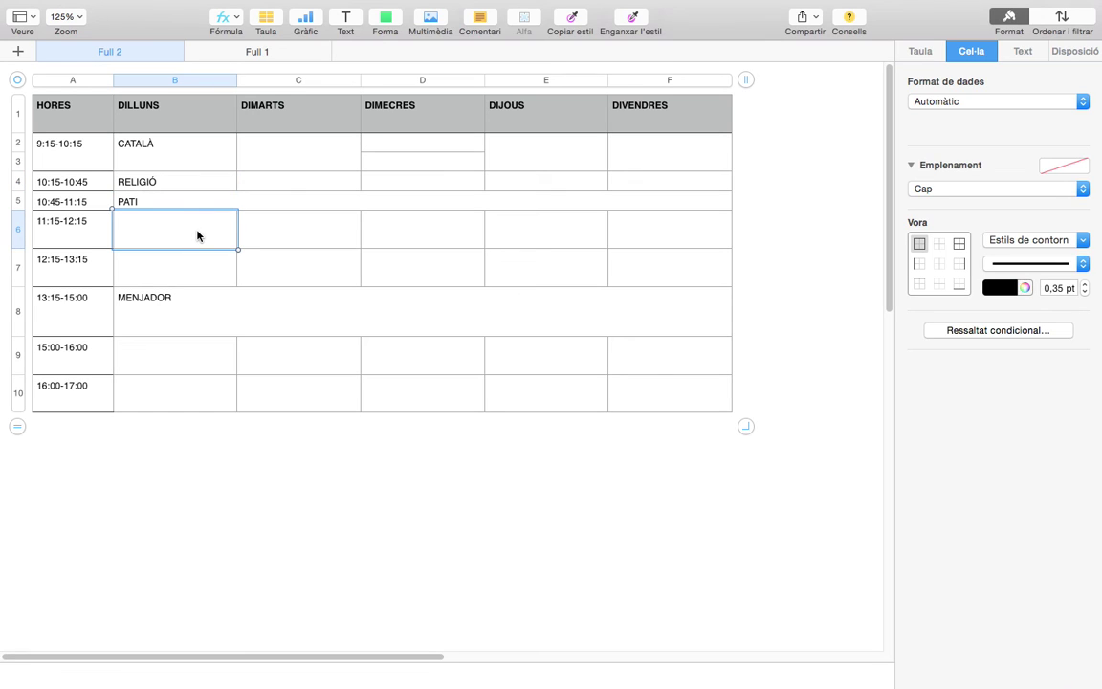
click(192, 163)
click(283, 160)
click(414, 147)
click(413, 161)
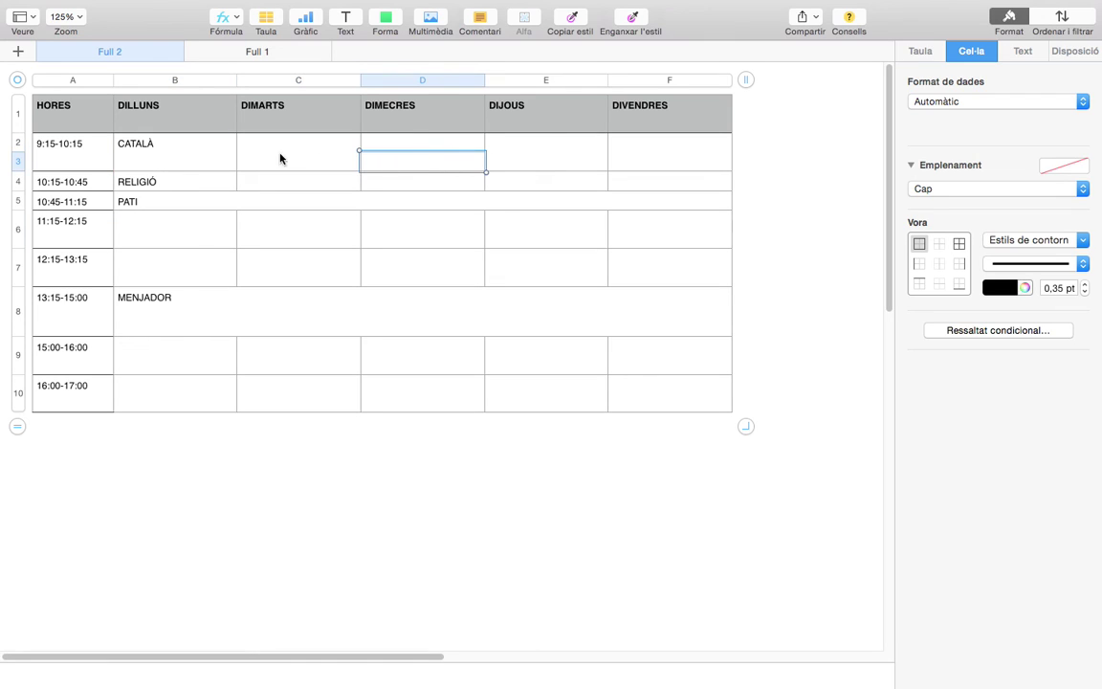
click(285, 158)
click(178, 153)
key(Right)
key(Right)
key(Right)
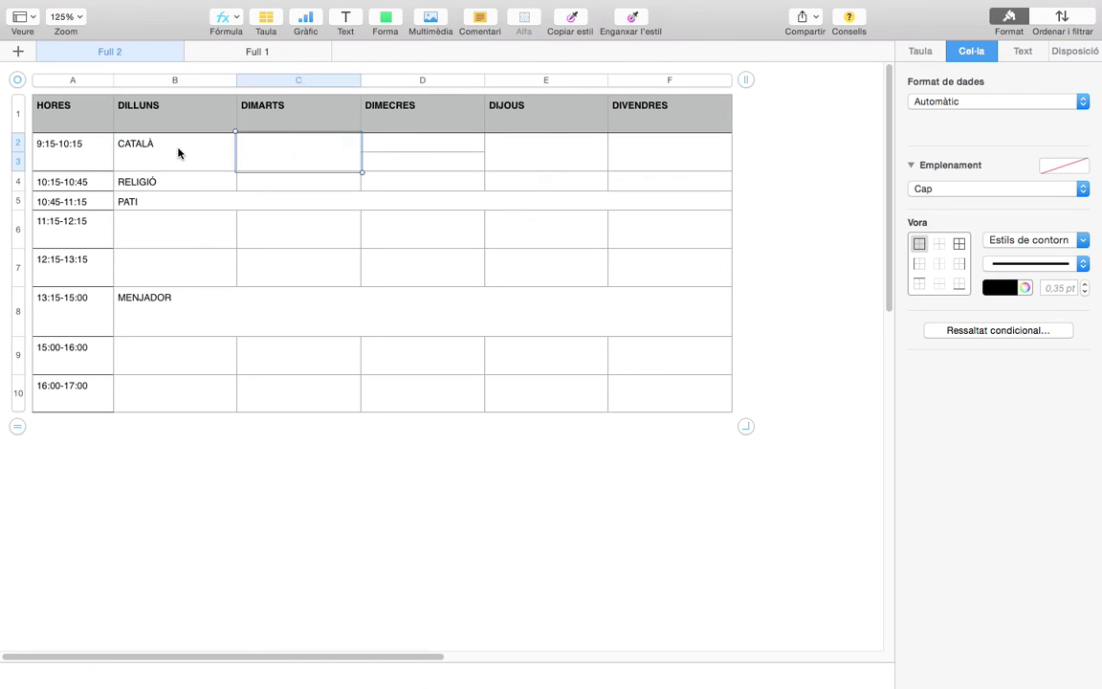
key(Right)
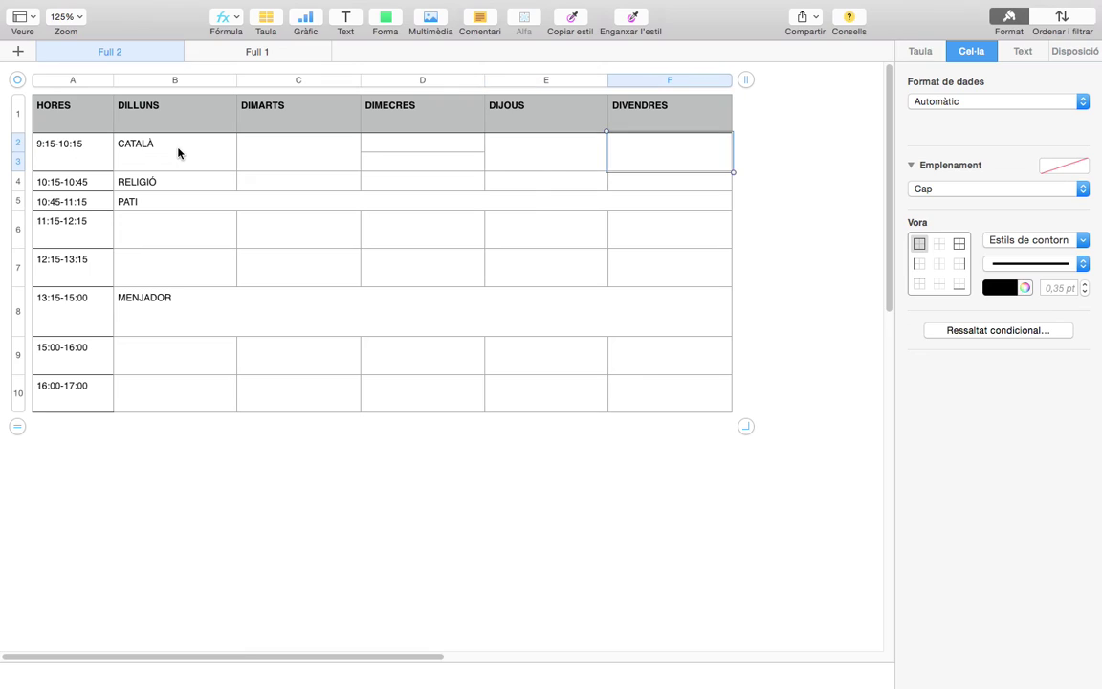